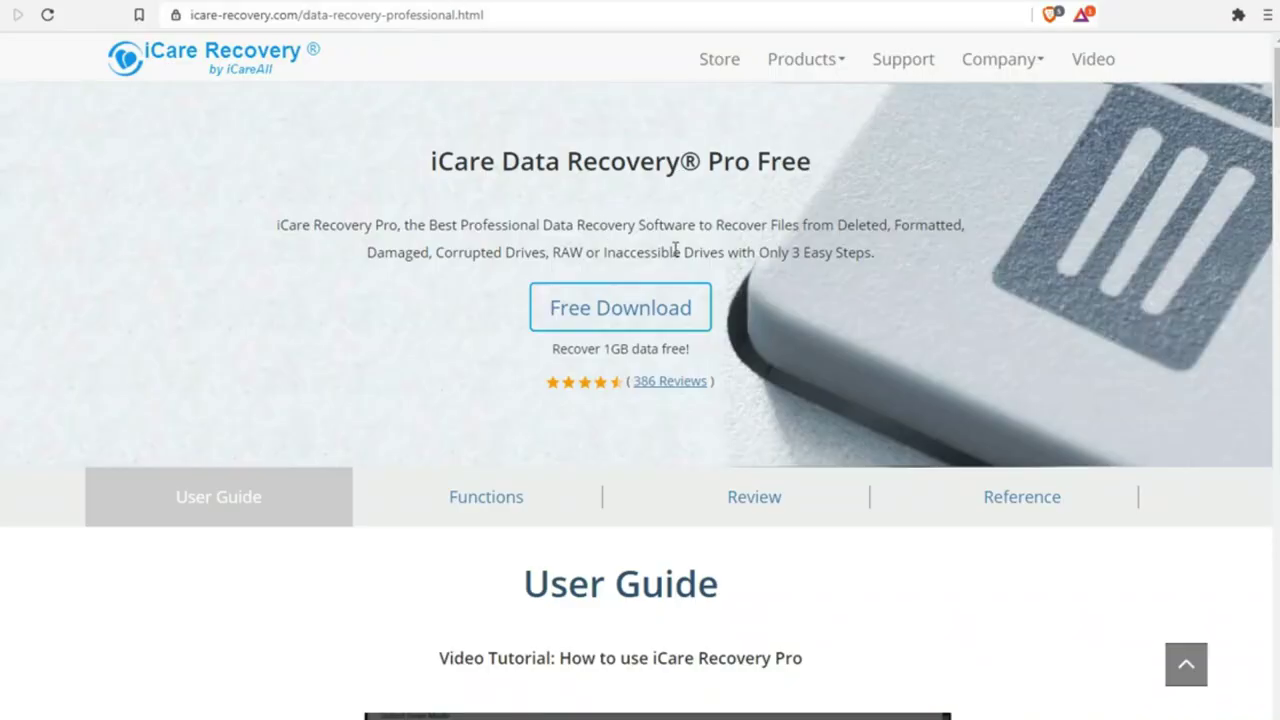
- Download the free edition of iCare Data Recovery Pro and save it as icarepro.zip on Removable Disk (G:)
click(458, 15)
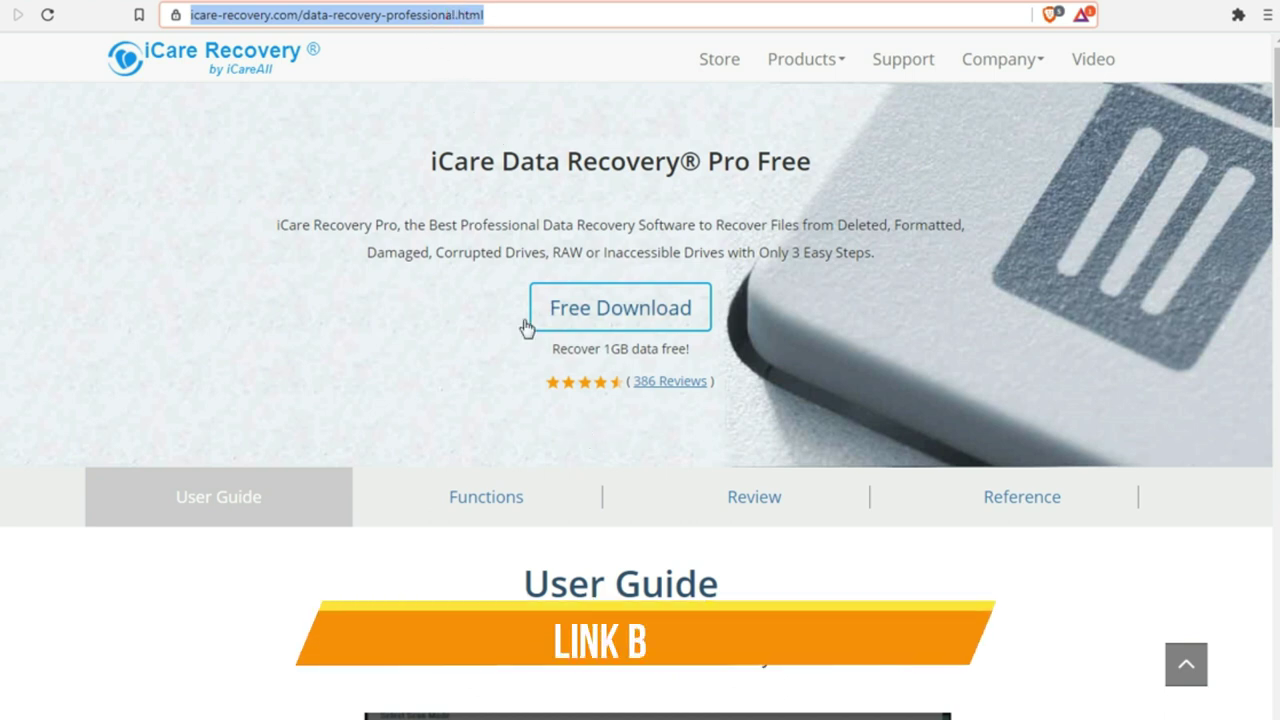
click(586, 318)
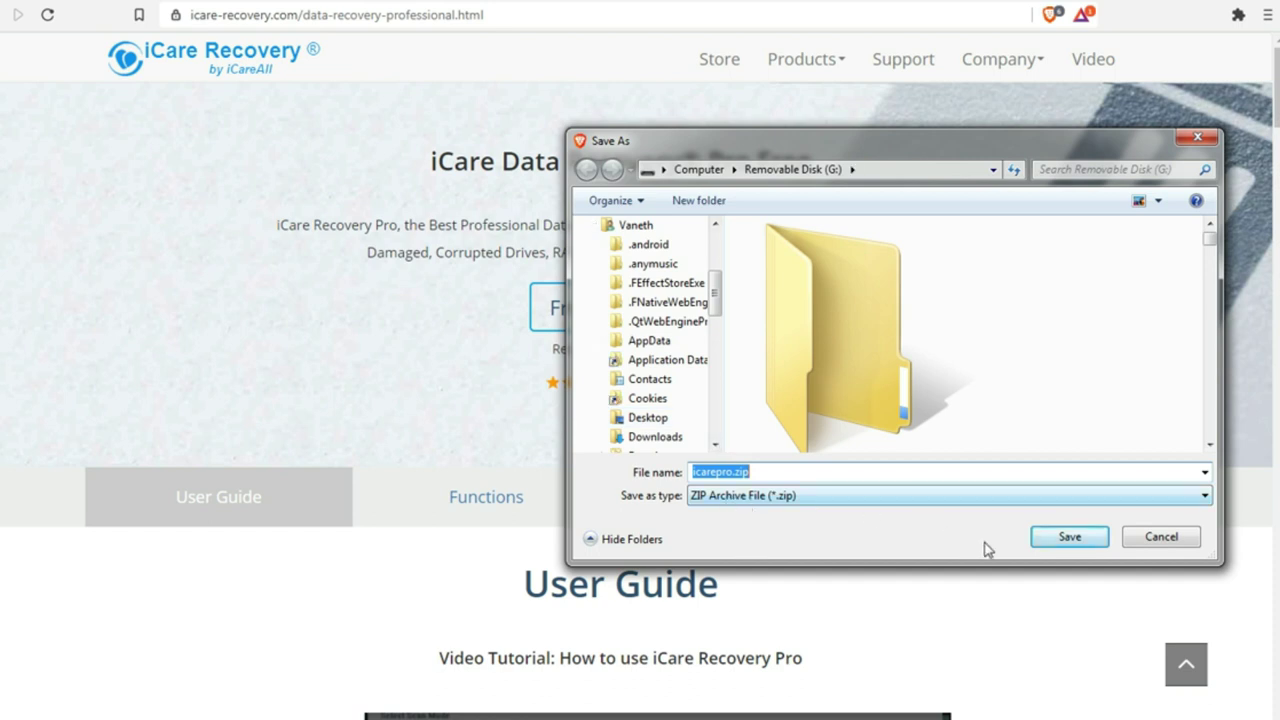
click(1070, 538)
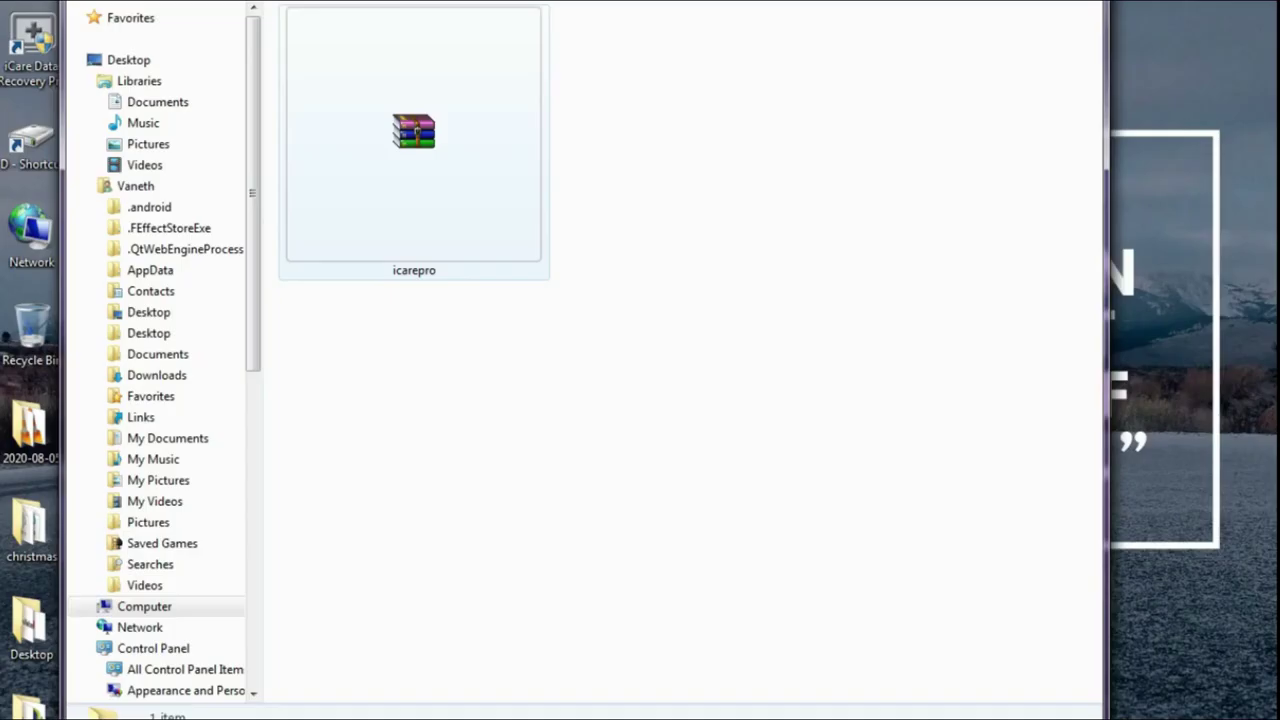
- Open the downloaded icarepro archive in WinRAR, dismiss the licence reminder, and start the icarepro.exe installer
click(413, 135)
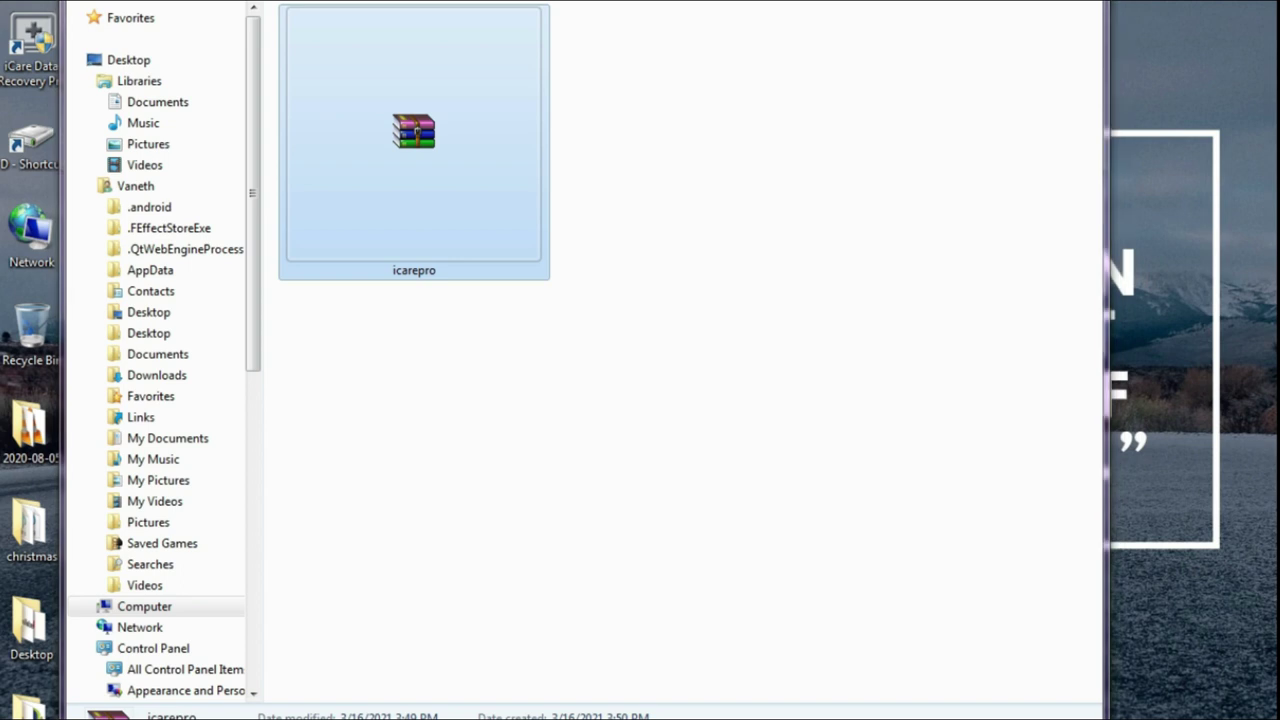
key(Return)
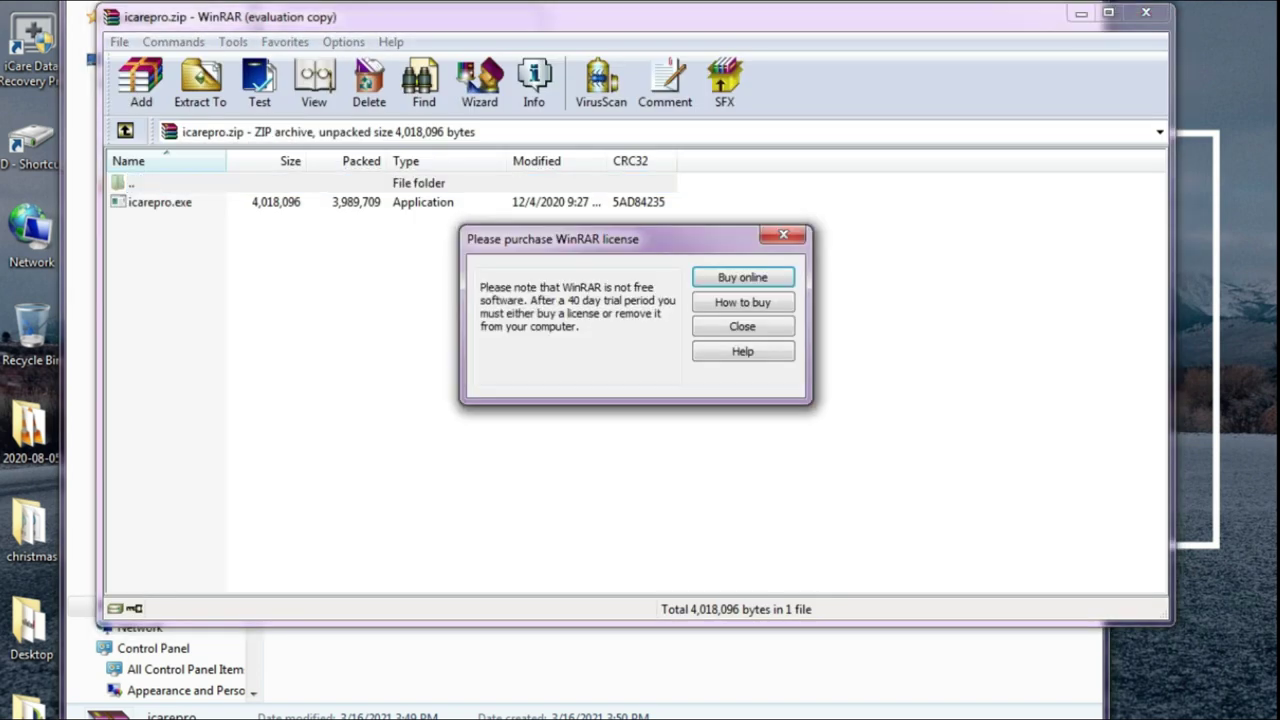
click(783, 235)
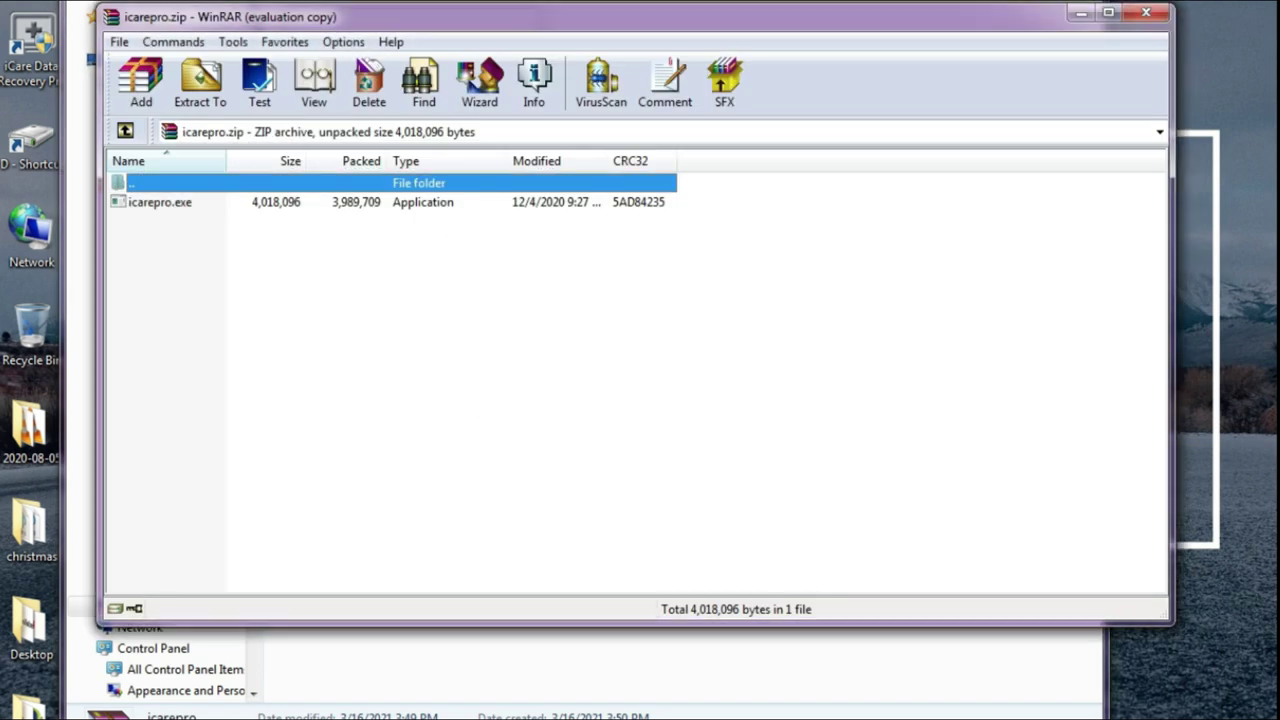
double_click(160, 202)
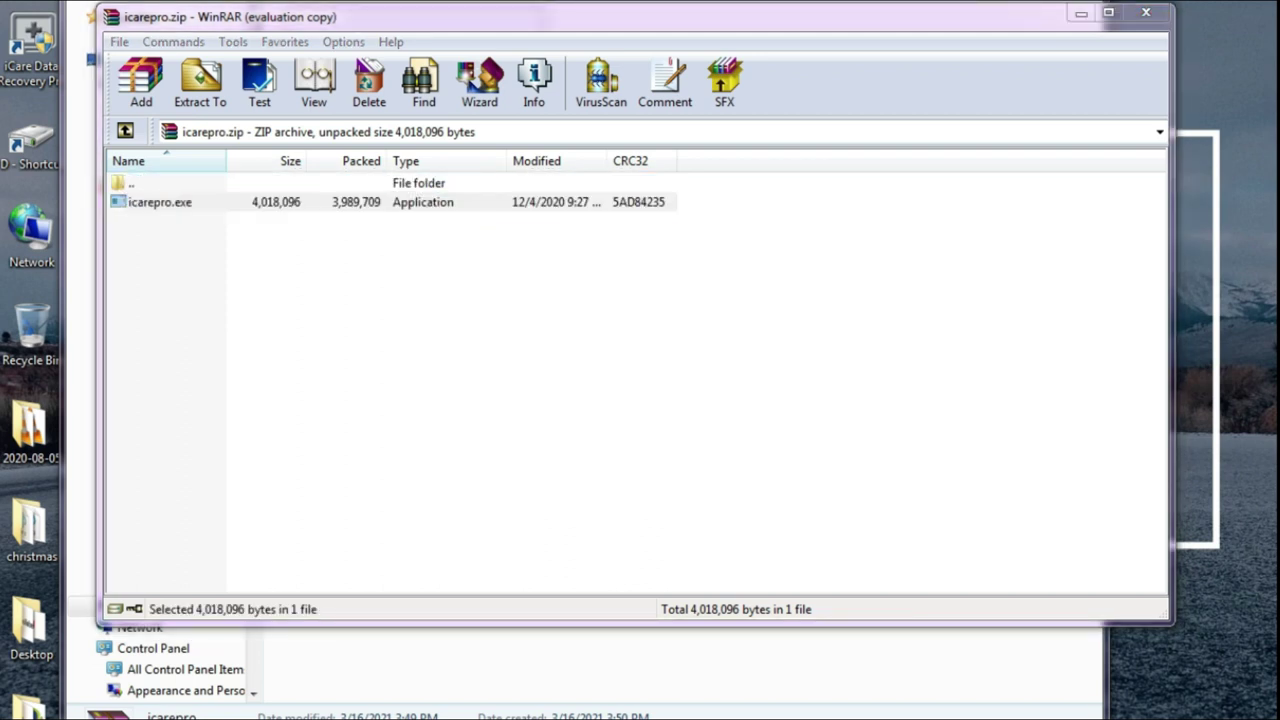
key(Return)
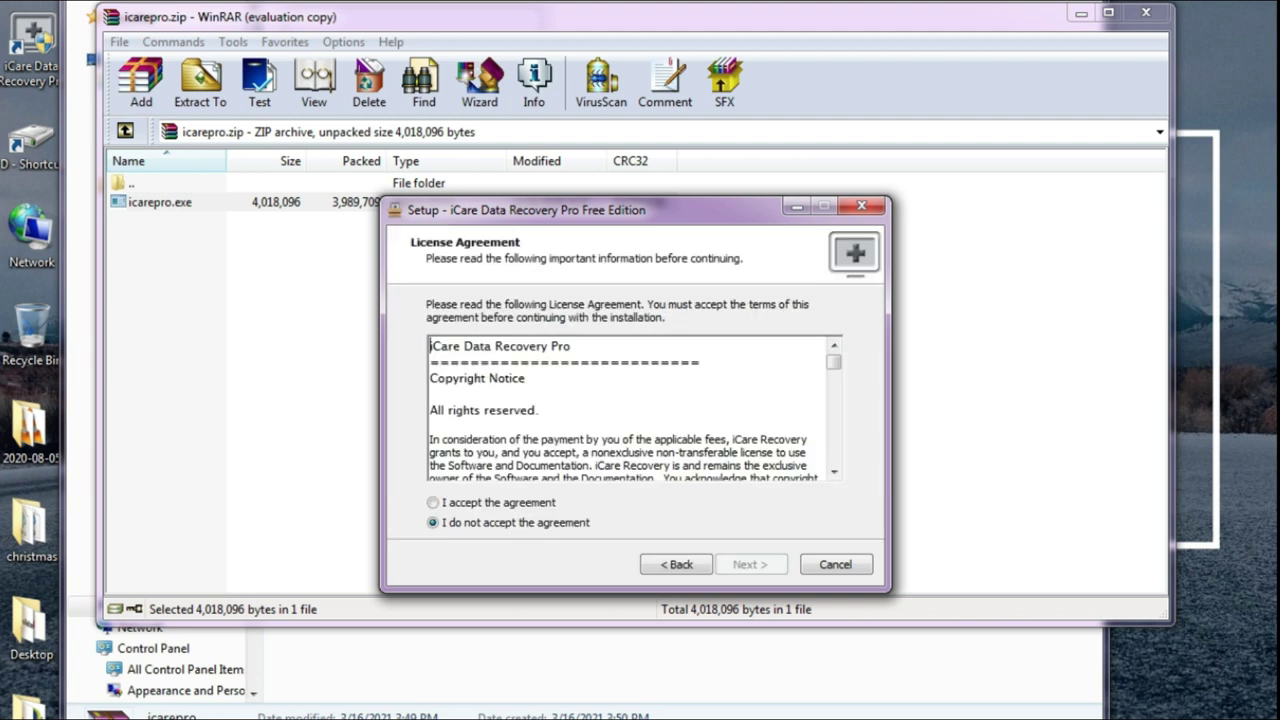
- Accept the license agreement and install iCare Data Recovery Pro in the default folder with a desktop icon, then finish setup
key(alt+a)
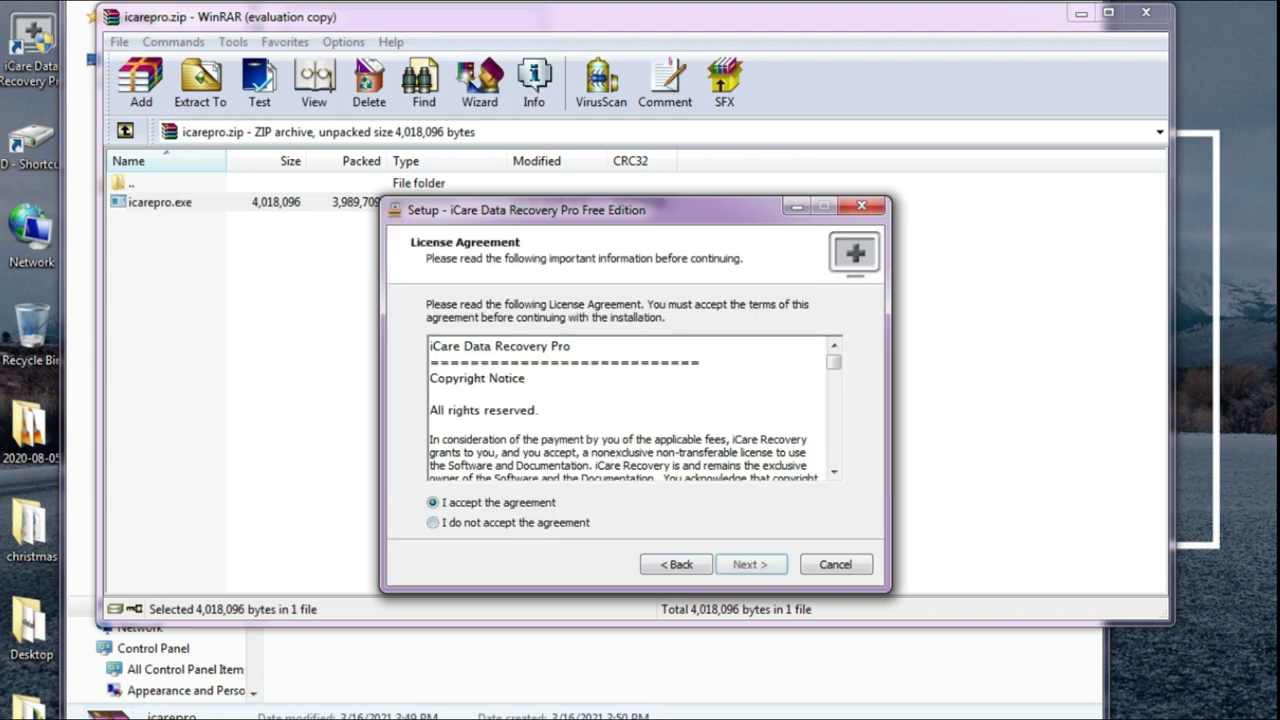
key(Return)
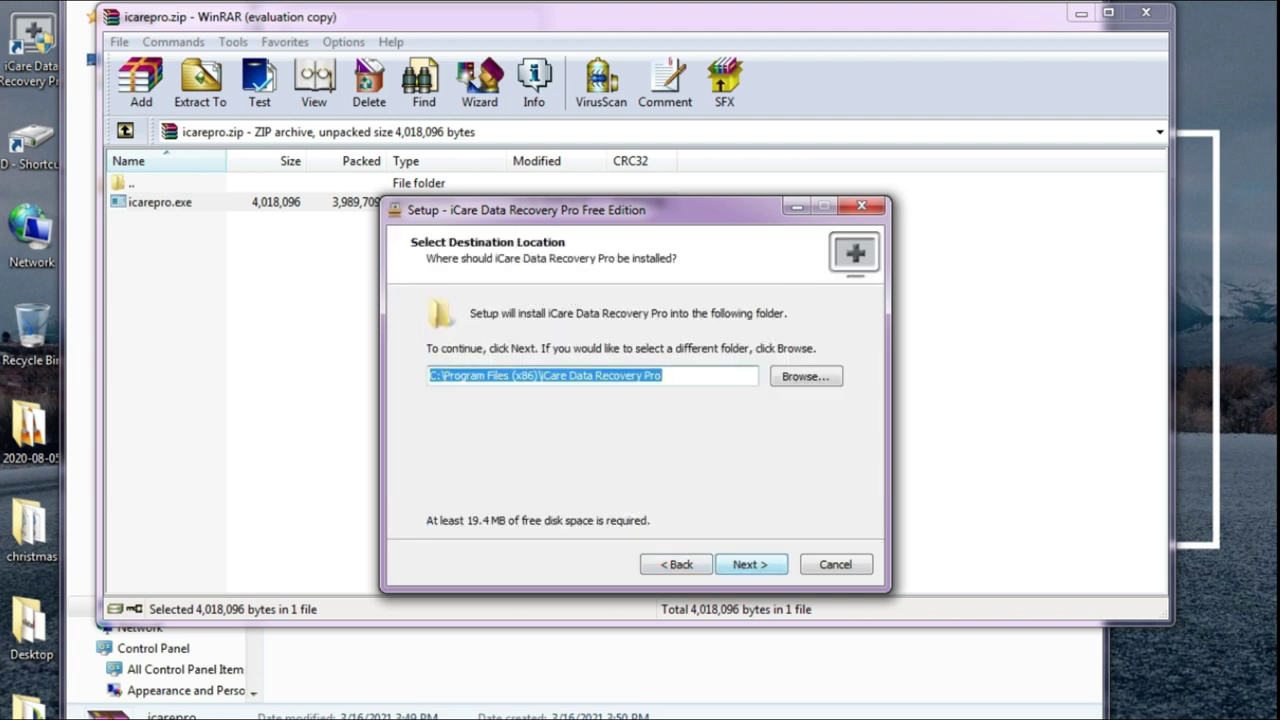
key(Return)
key(Return)
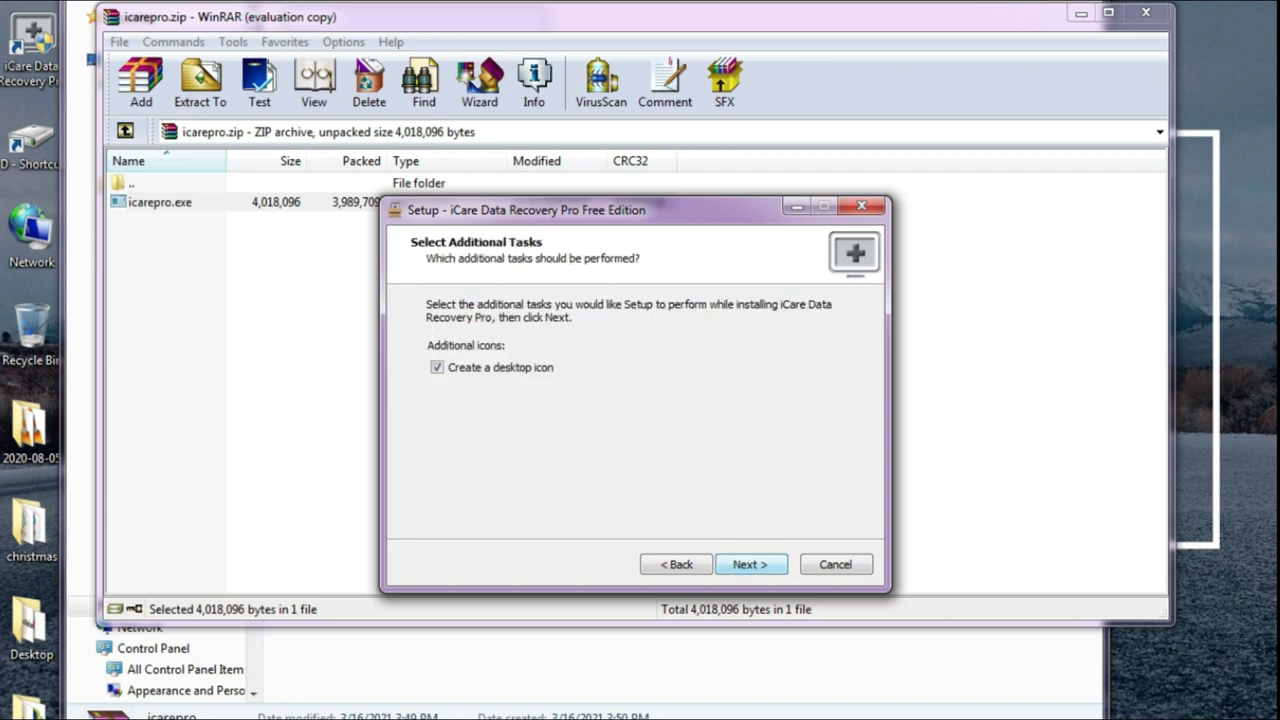
key(Return)
key(Return)
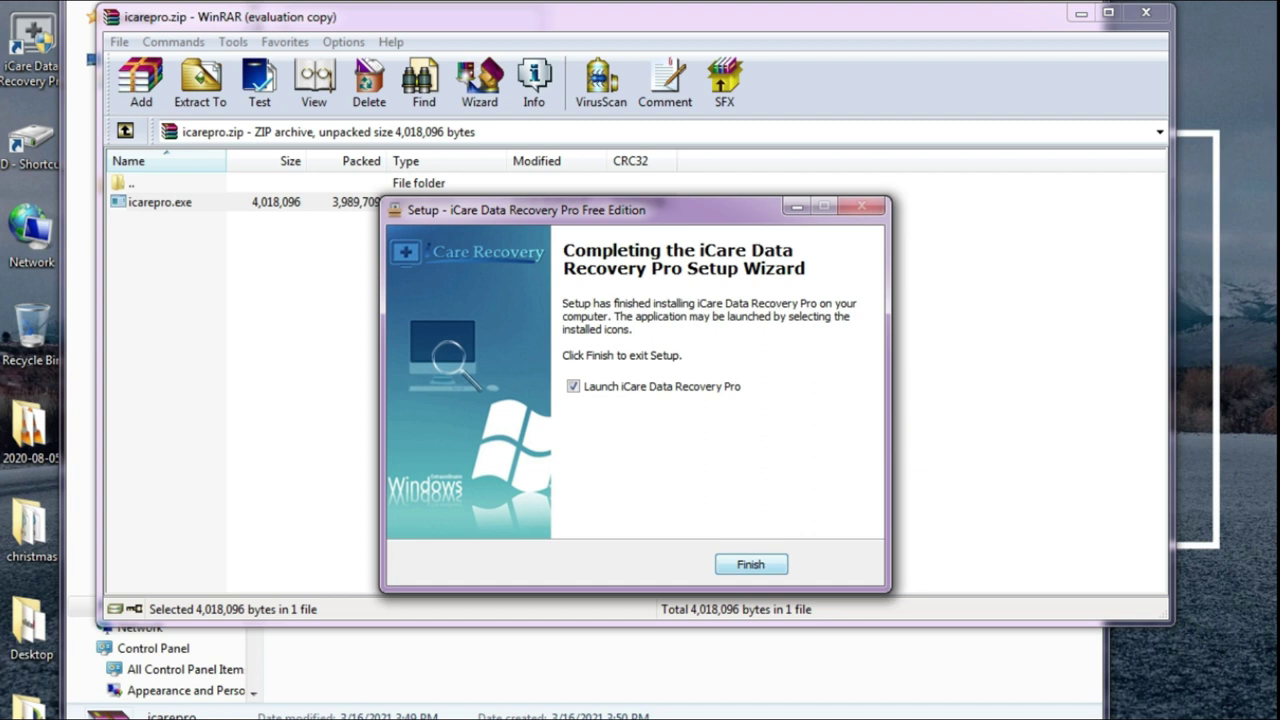
key(Return)
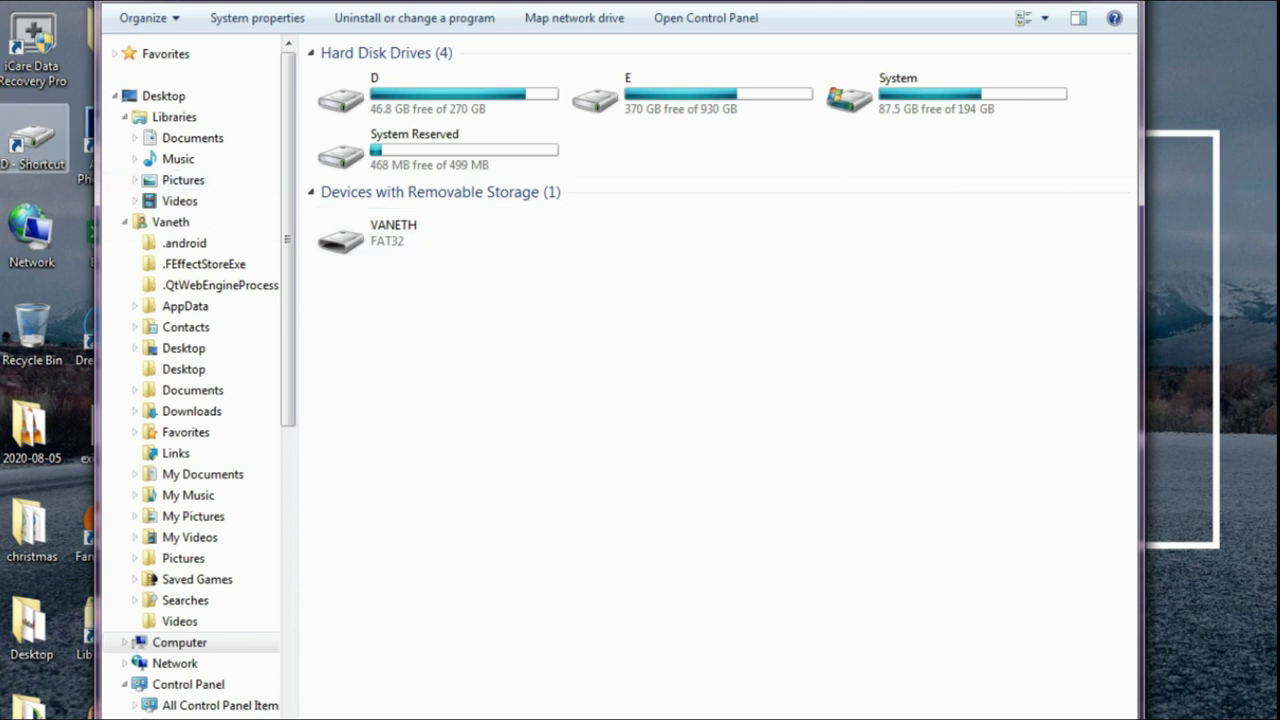
- Launch iCare Data Recovery Pro, run Deep Scan Recovery on the J: SanDisk USB drive, and continue with the suggested Partition 1 FAT32
double_click(33, 45)
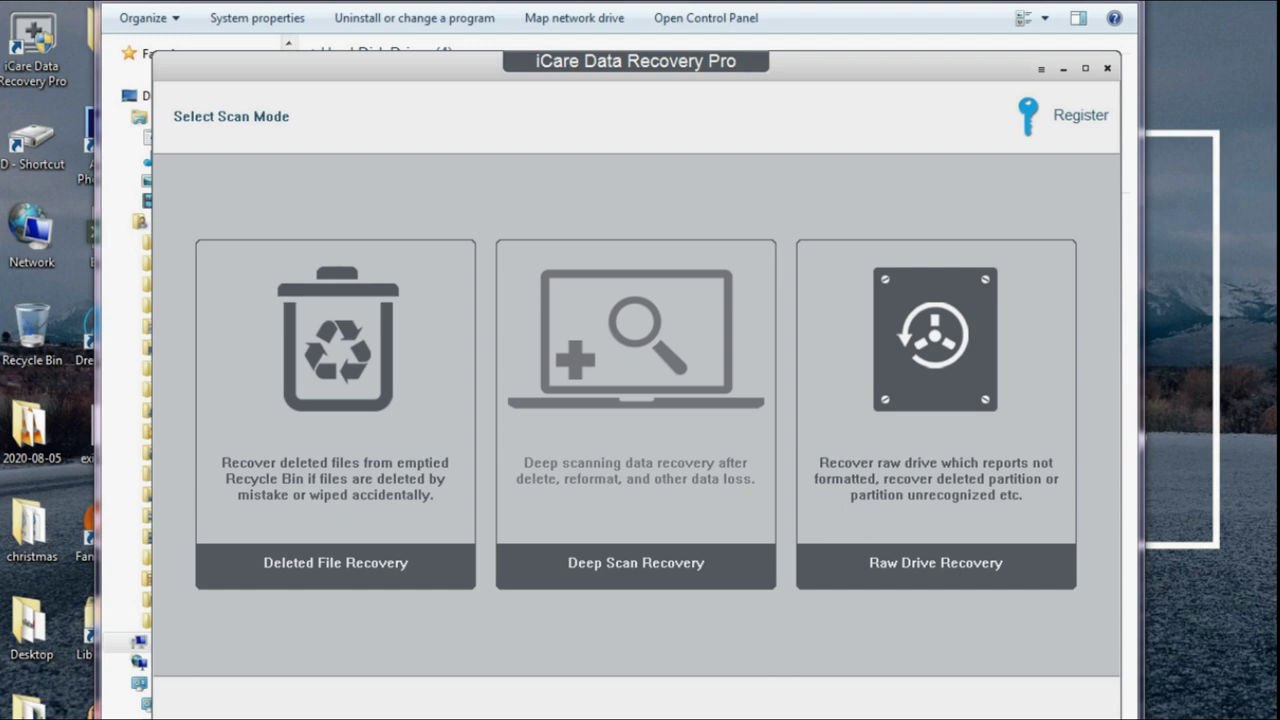
click(636, 562)
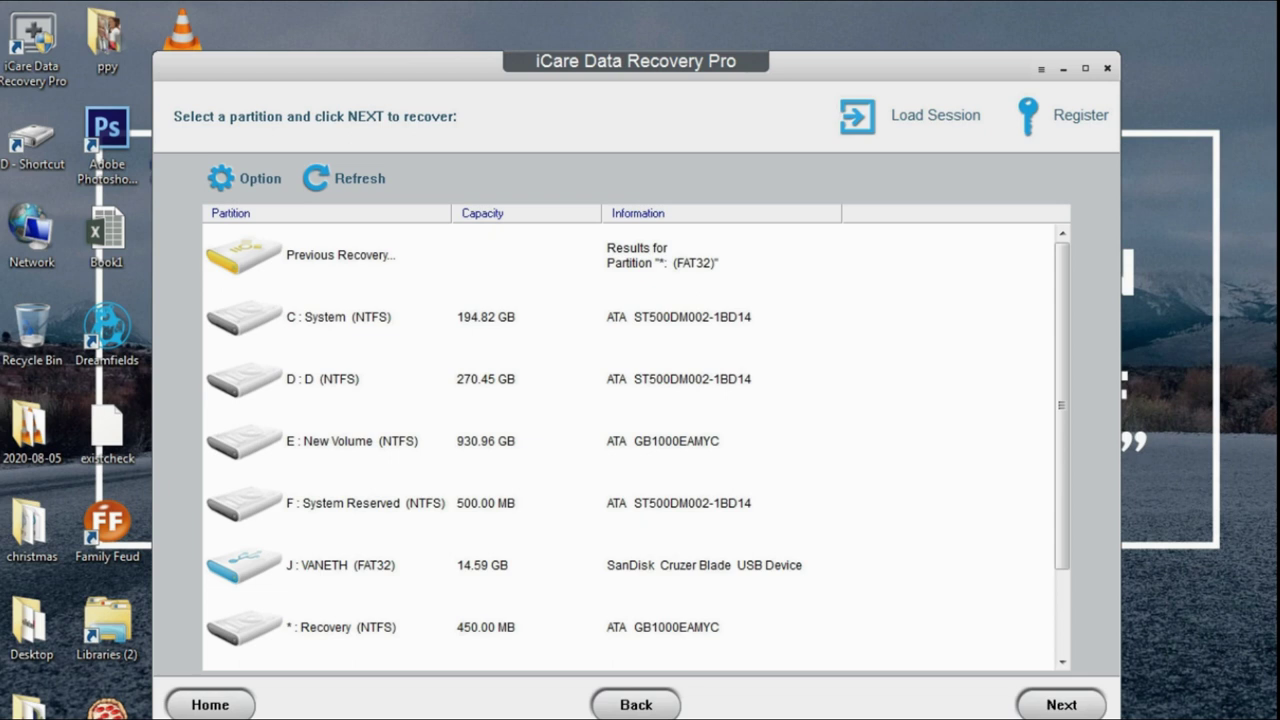
click(522, 569)
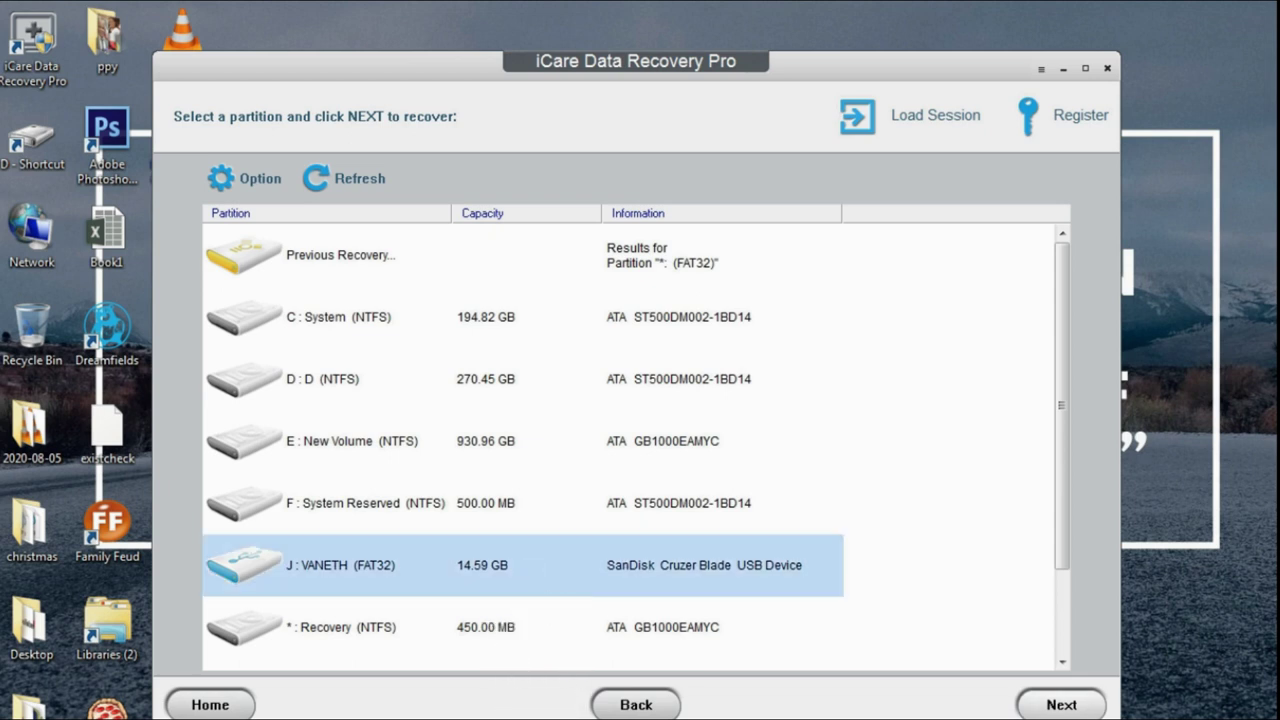
click(1061, 704)
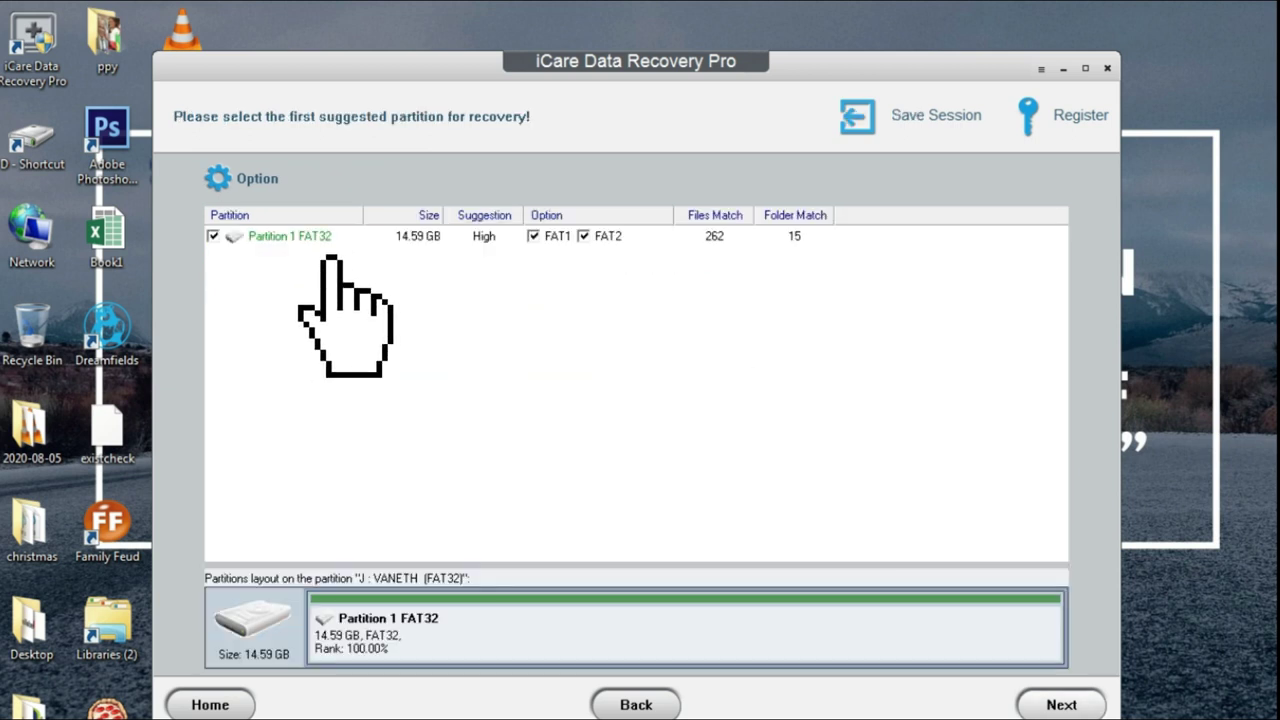
click(1060, 704)
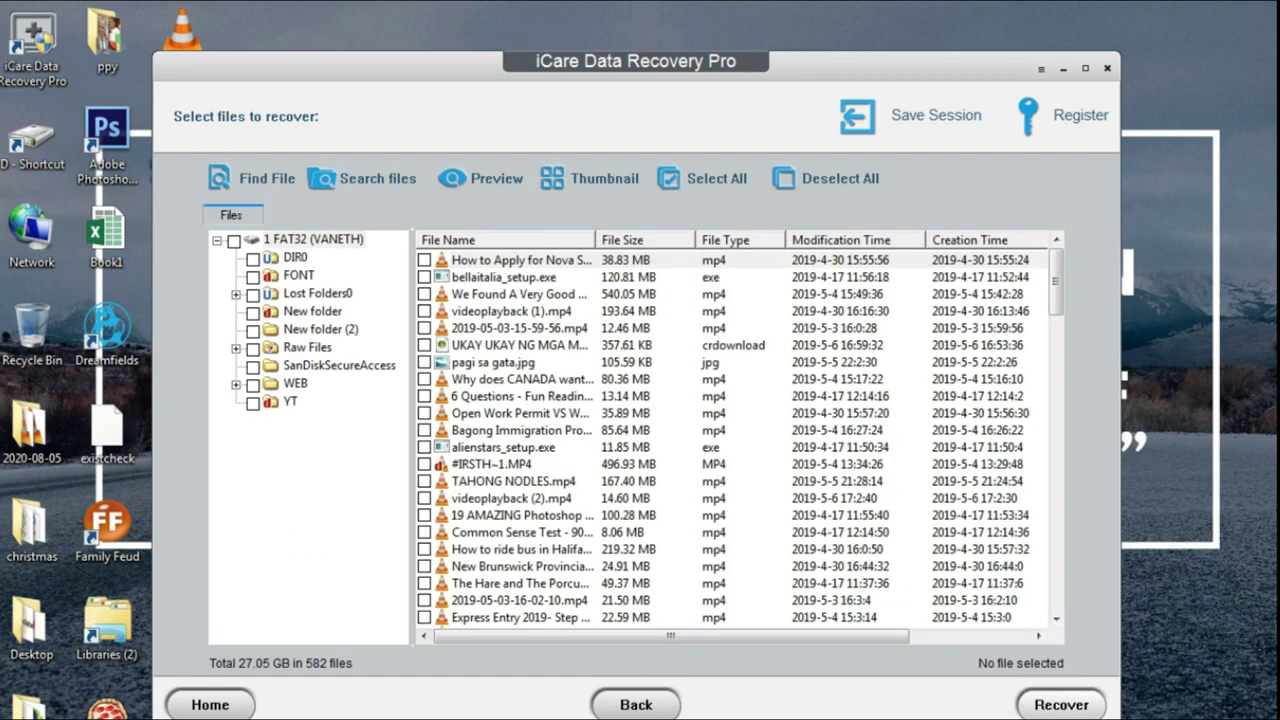
drag(1055, 281, 1055, 567)
click(702, 178)
click(839, 178)
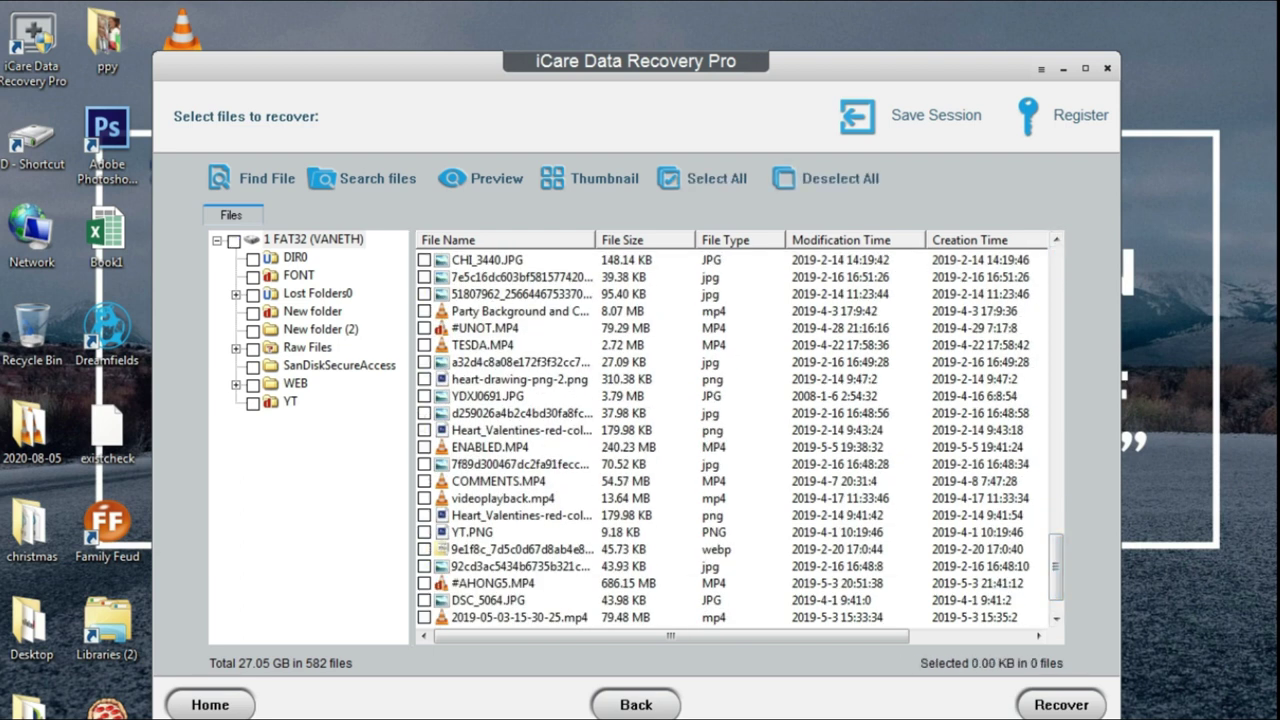
- Mark POTS.JPG and all files in the New folder (2) and FONT folders for recovery
scroll(740, 438, down, 1)
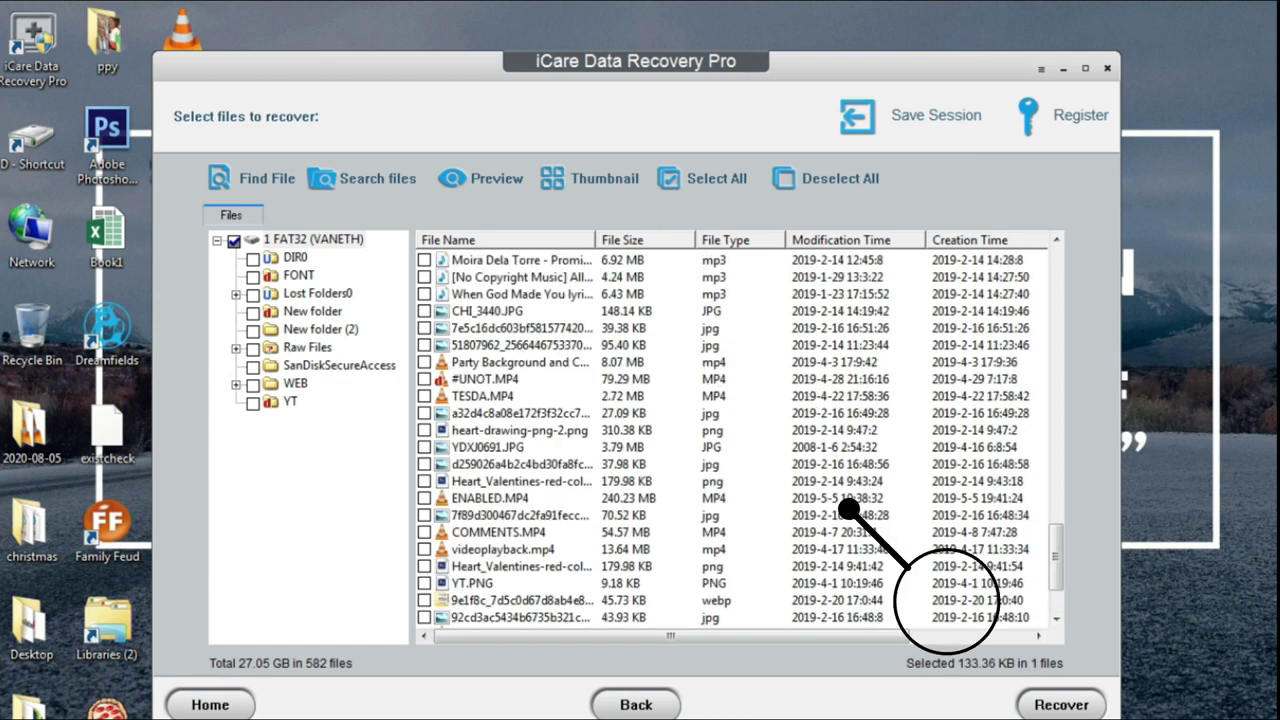
click(312, 329)
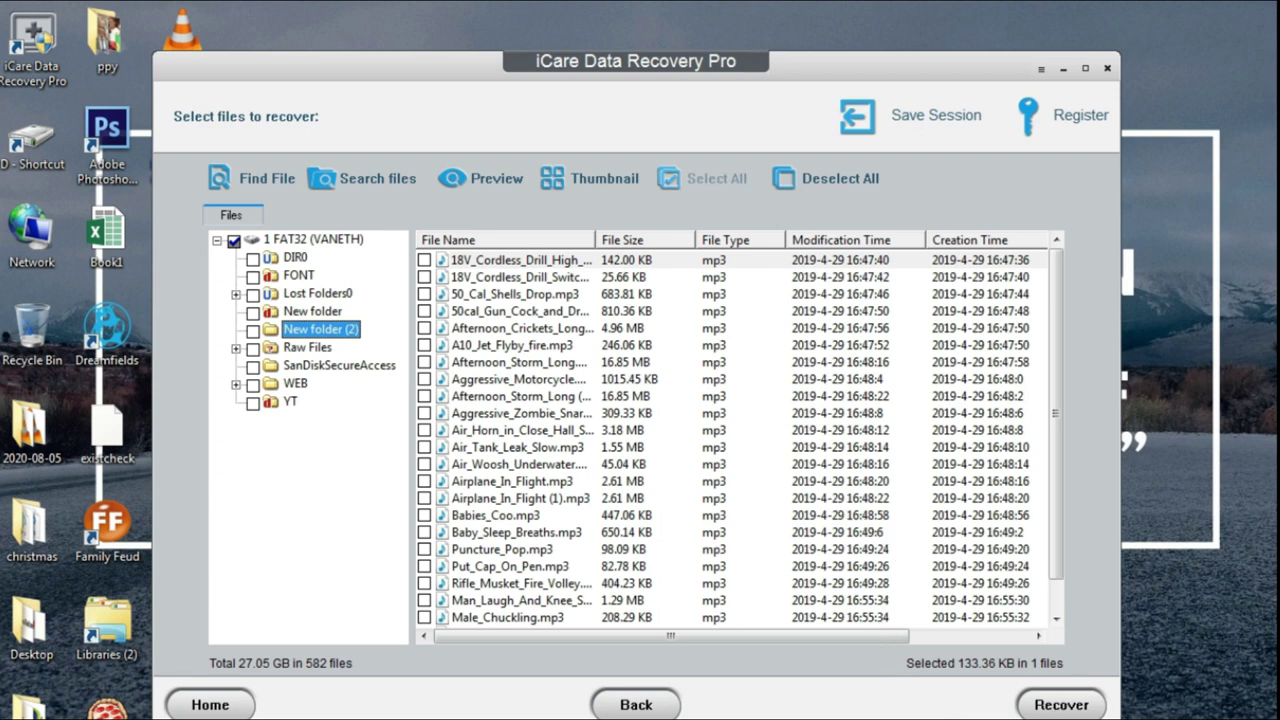
click(702, 178)
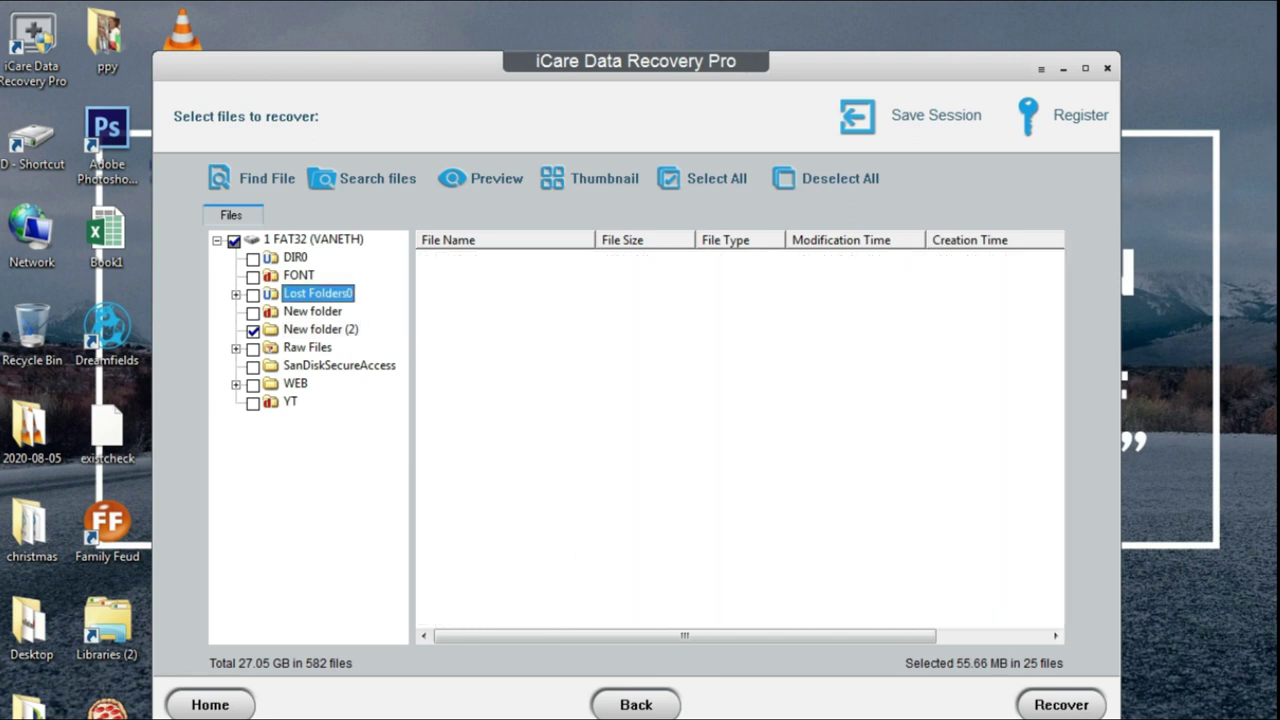
click(298, 275)
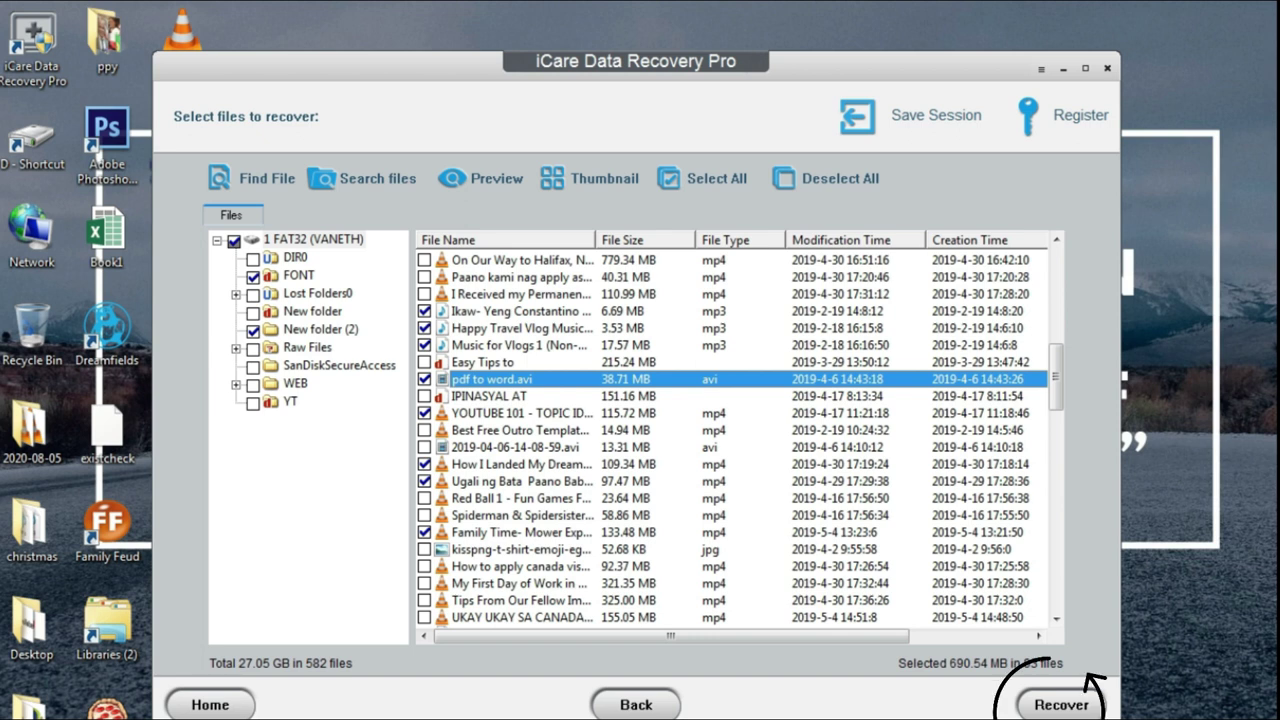
- Add the "Tips From Our Fellow Immigrant" video to the recovery selection and exclude the "My First Day of Work" and "Family Time" videos
click(424, 583)
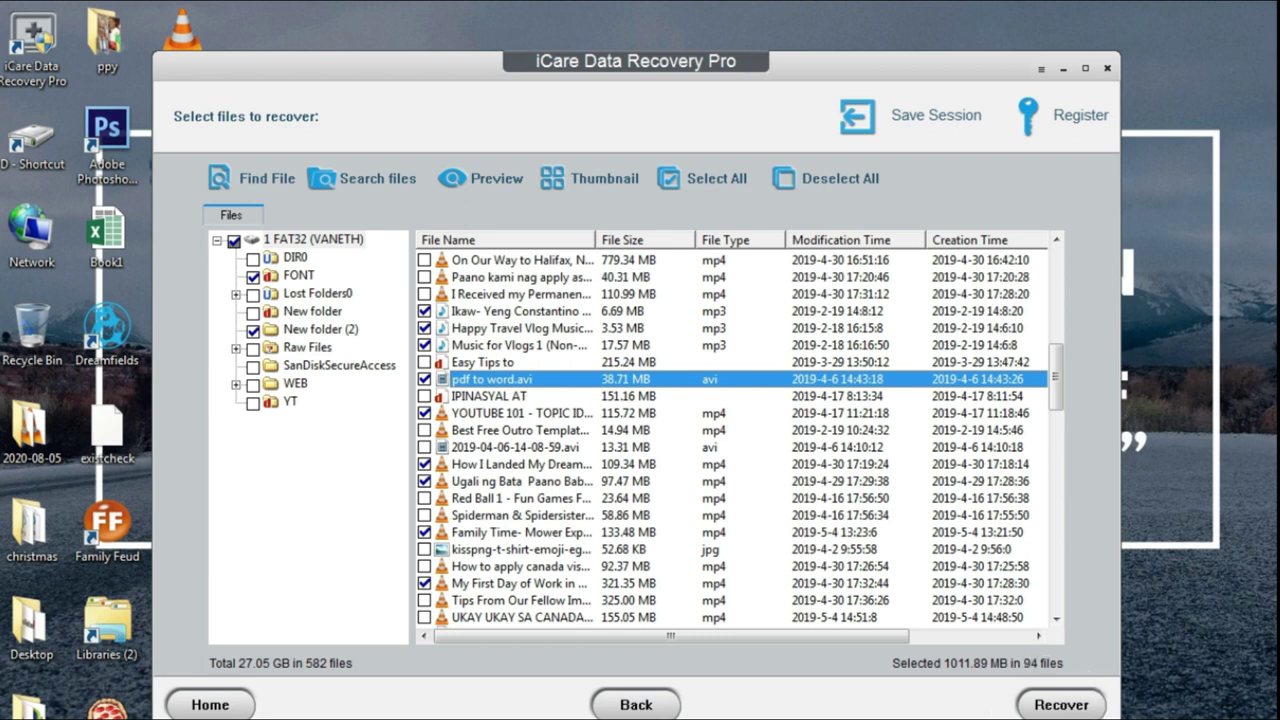
click(424, 600)
click(424, 583)
click(424, 532)
- Recover the selected files into a new folder named files on the Desktop
click(1061, 704)
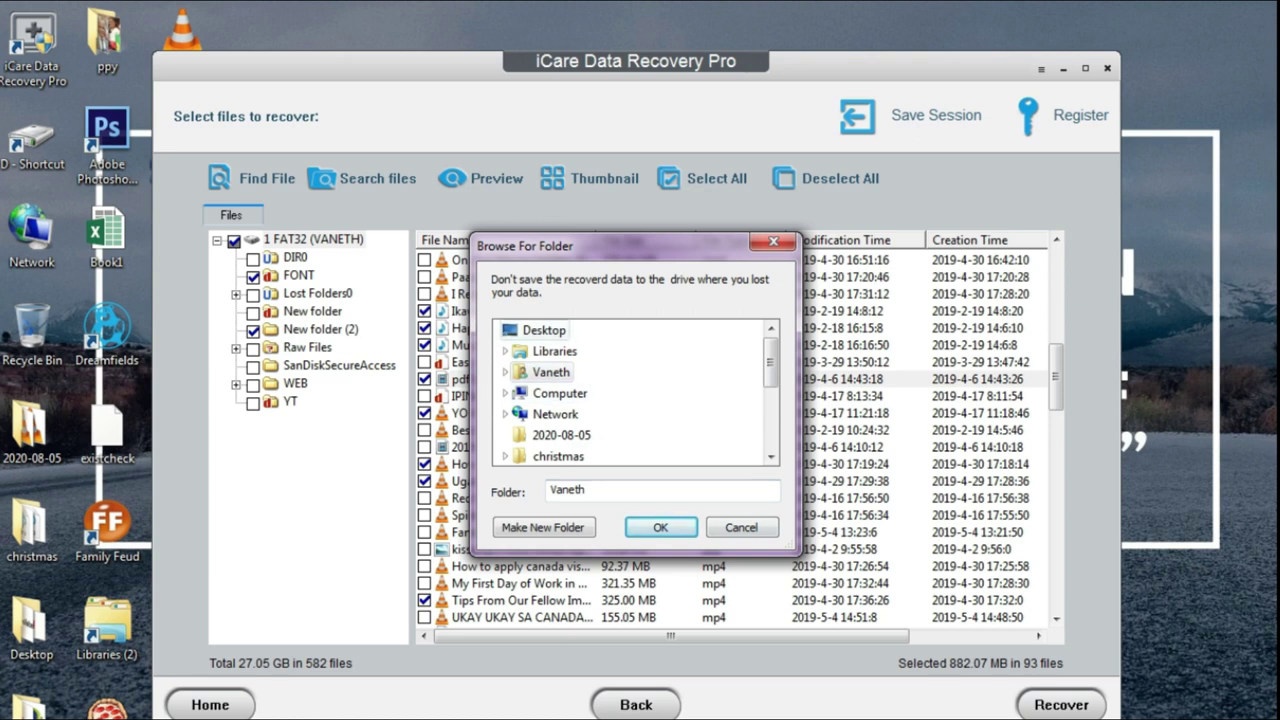
click(543, 330)
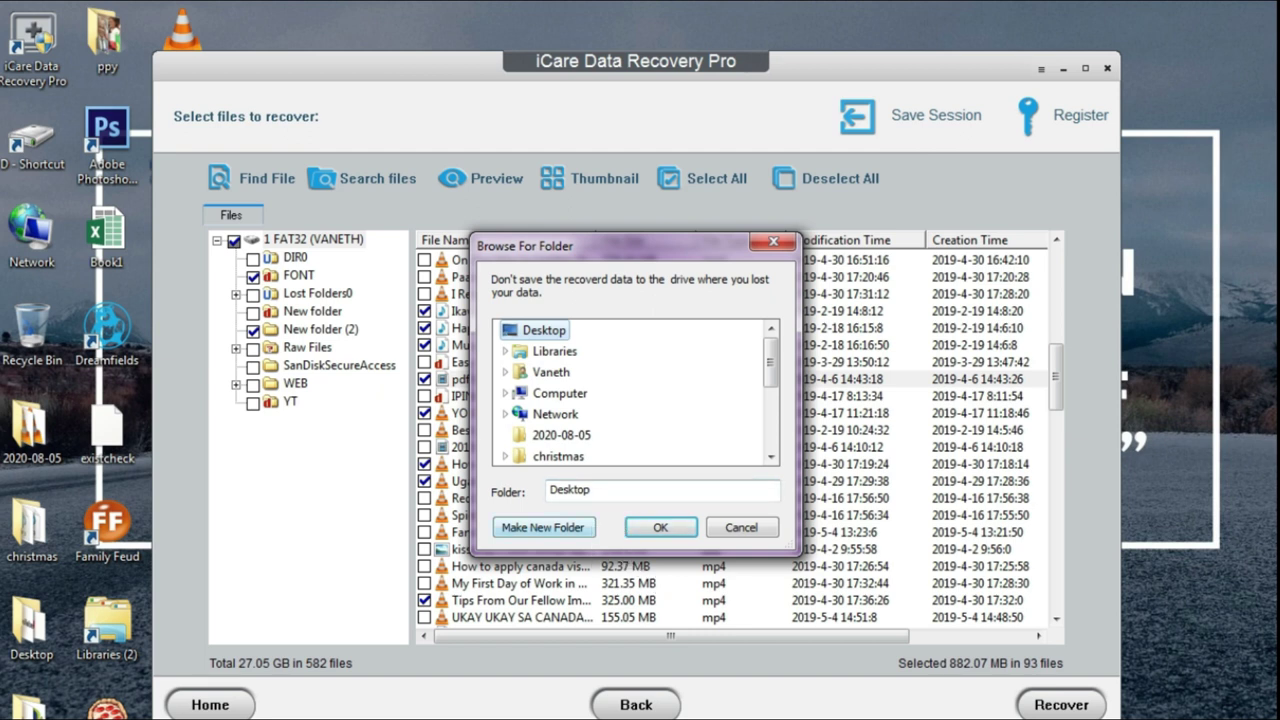
click(543, 527)
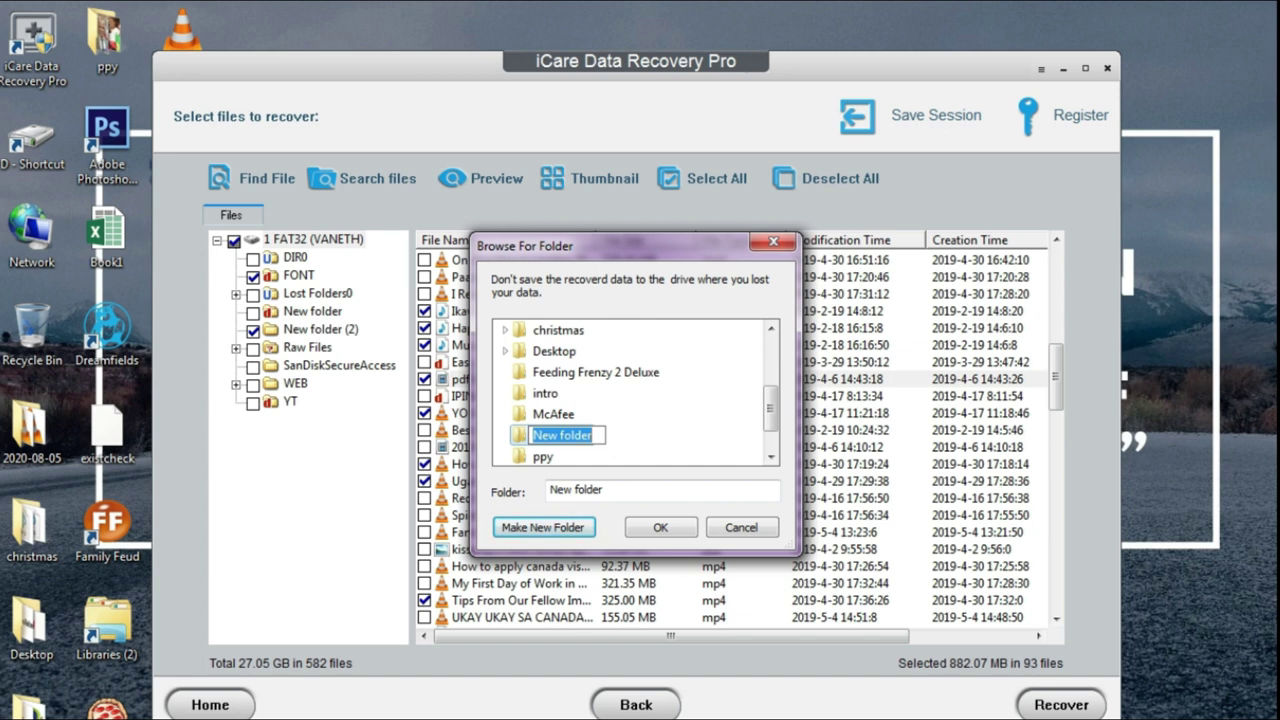
text(files)
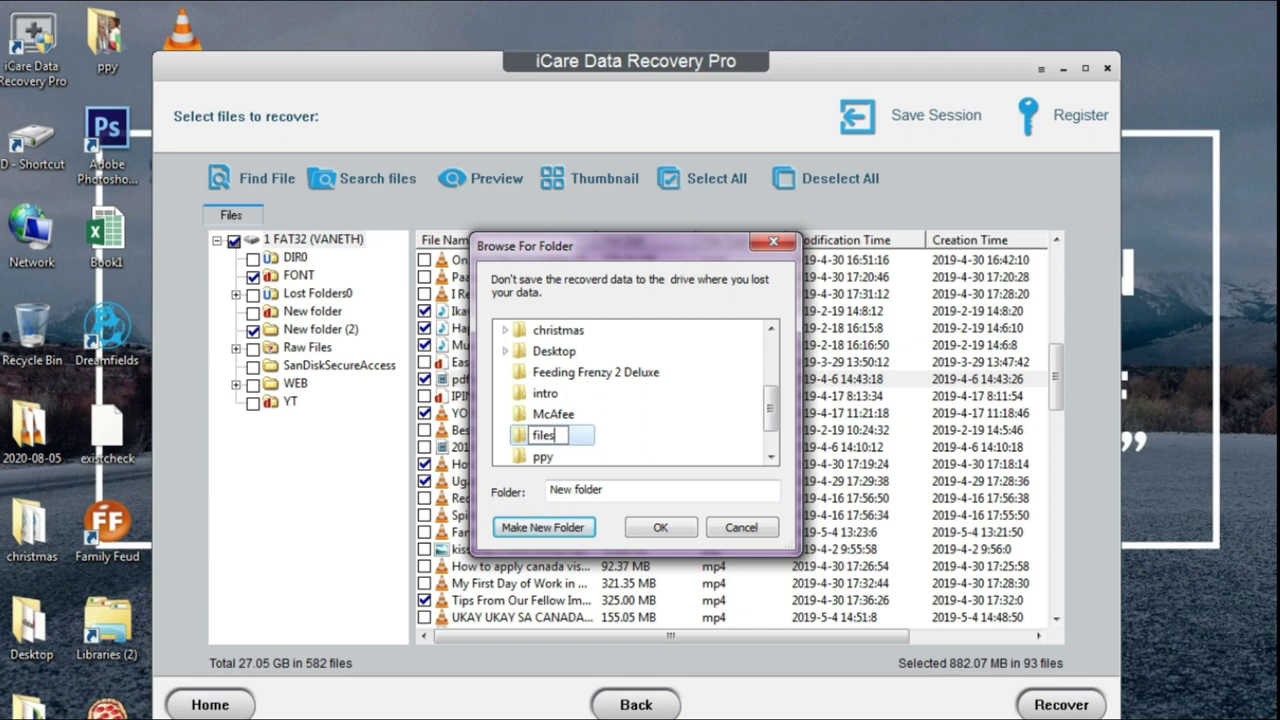
key(Return)
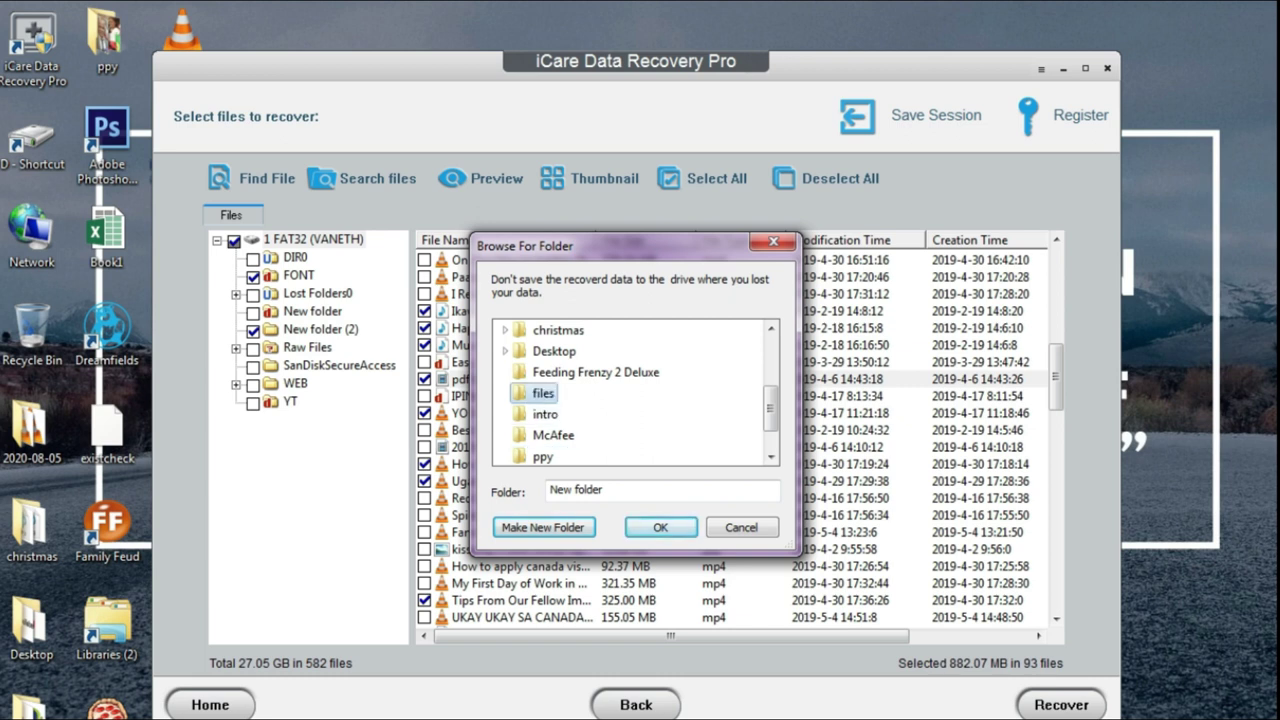
key(Return)
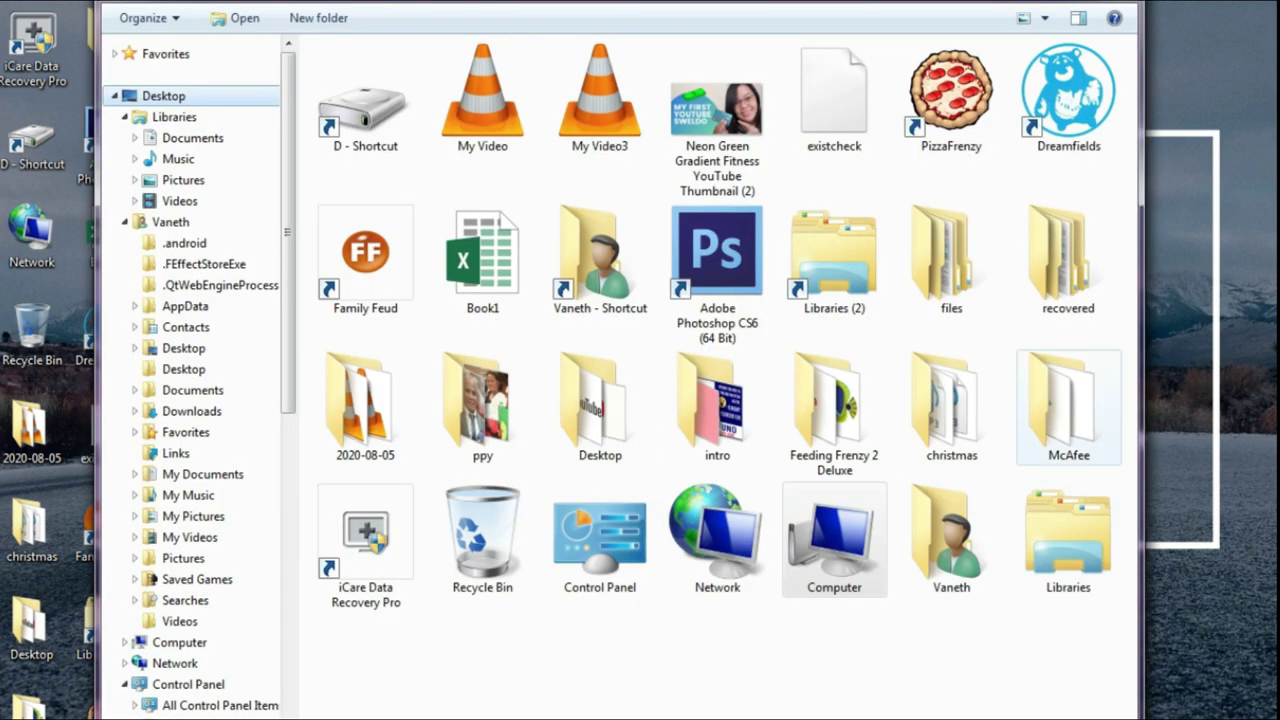
- Open the Recovered data subfolder of the desktop's files folder and arrange its window to check the recovery progress
double_click(946, 245)
double_click(430, 76)
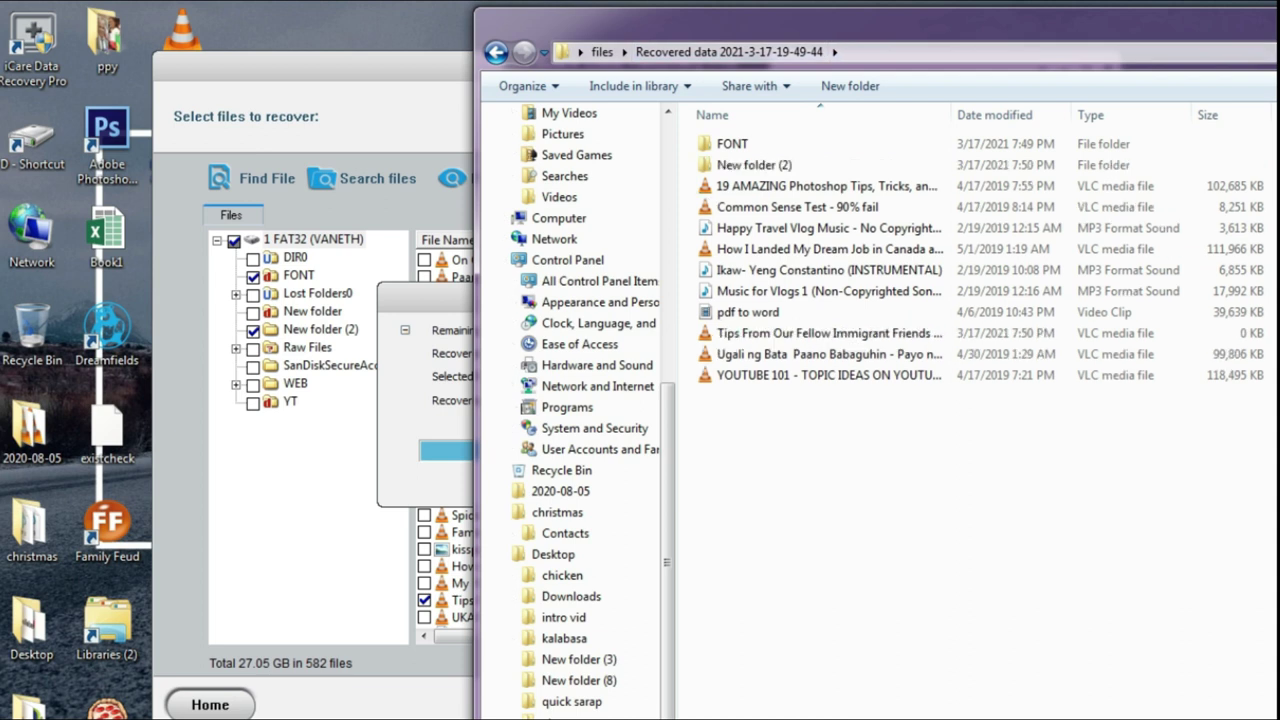
drag(876, 25, 1151, 0)
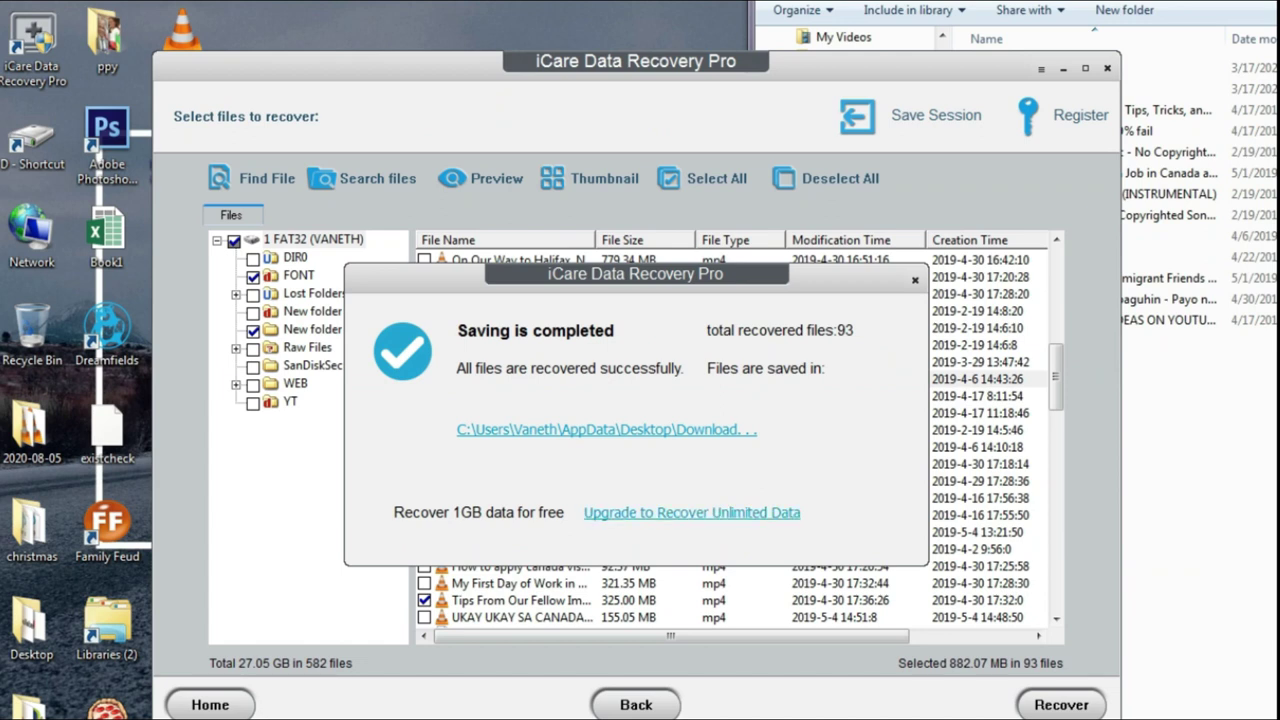
drag(1000, 2, 748, 0)
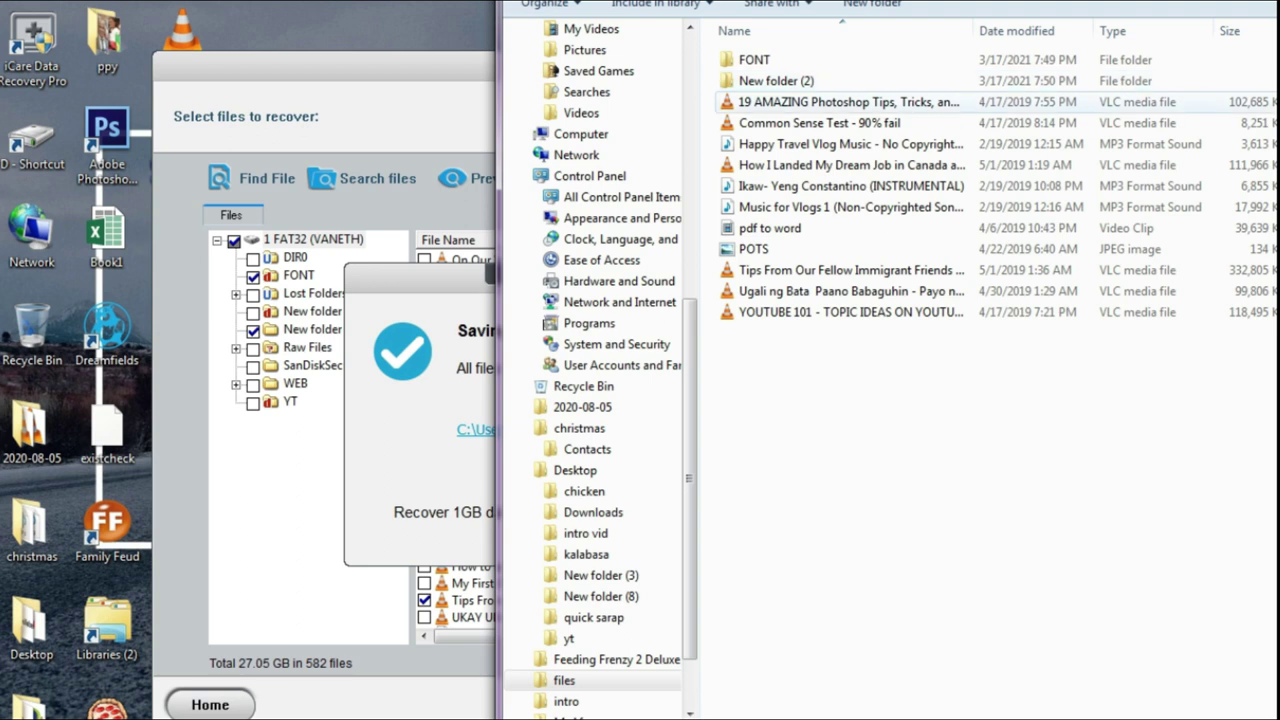
- Play the recovered "19 AMAZING Photoshop Tips" video to check it, then close the player
click(848, 102)
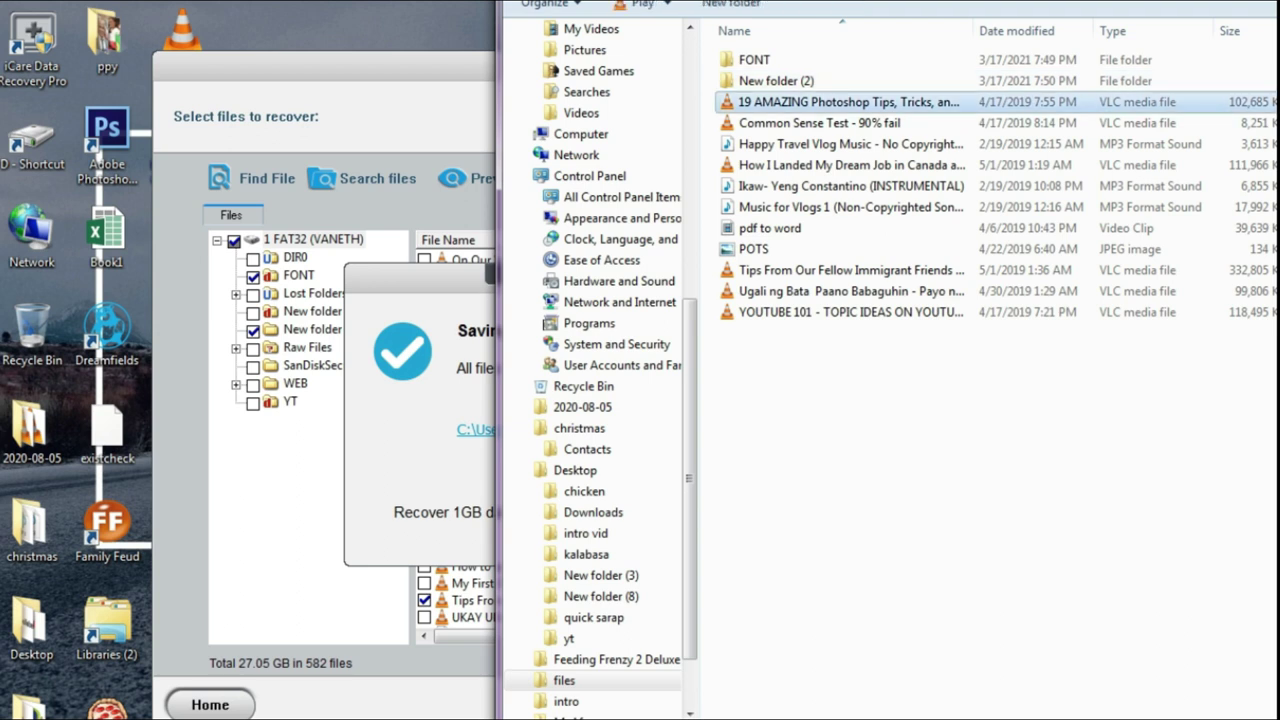
key(Return)
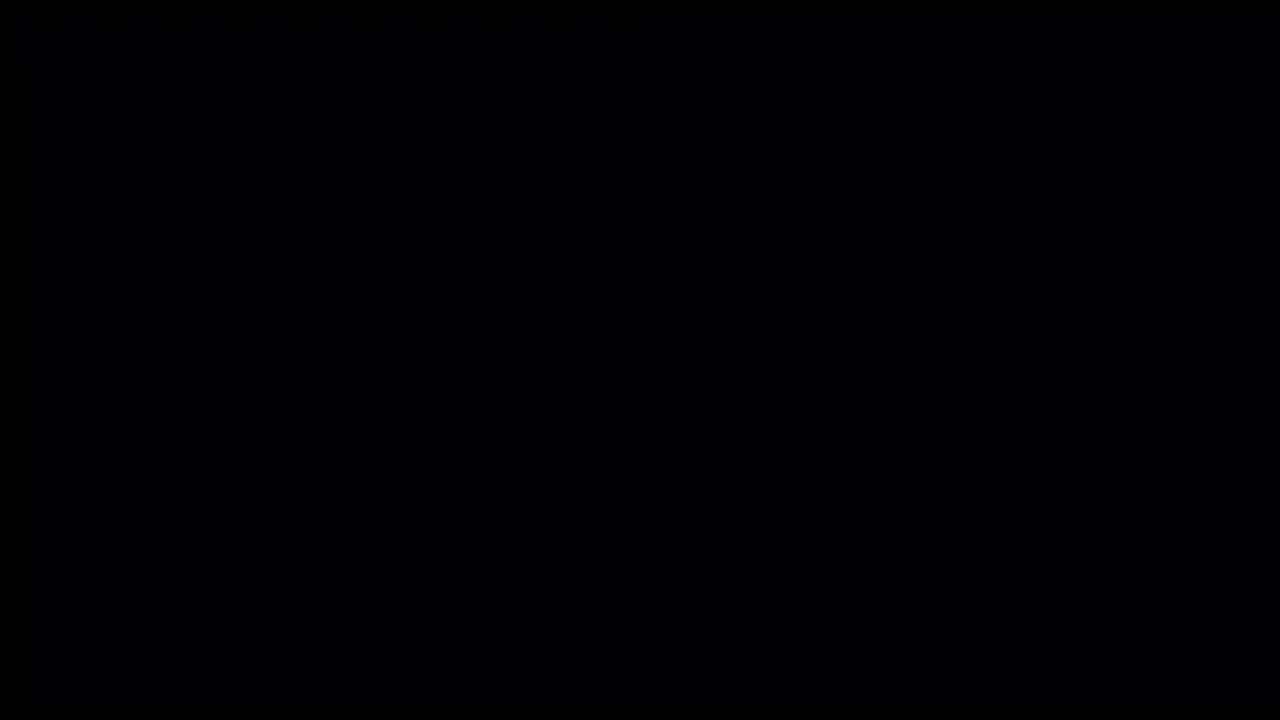
key(alt+F4)
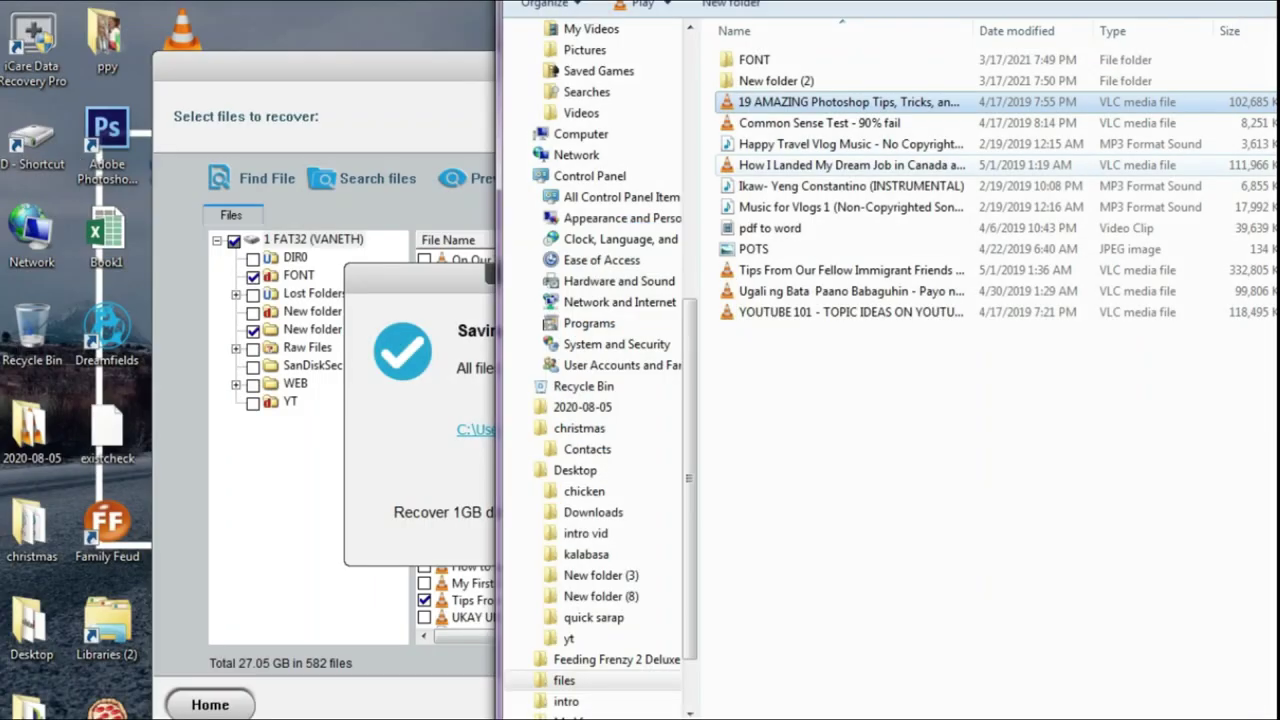
- Inspect the contents of the recovered FONT and New folder (2) folders, returning to the Recovered data folder
double_click(754, 60)
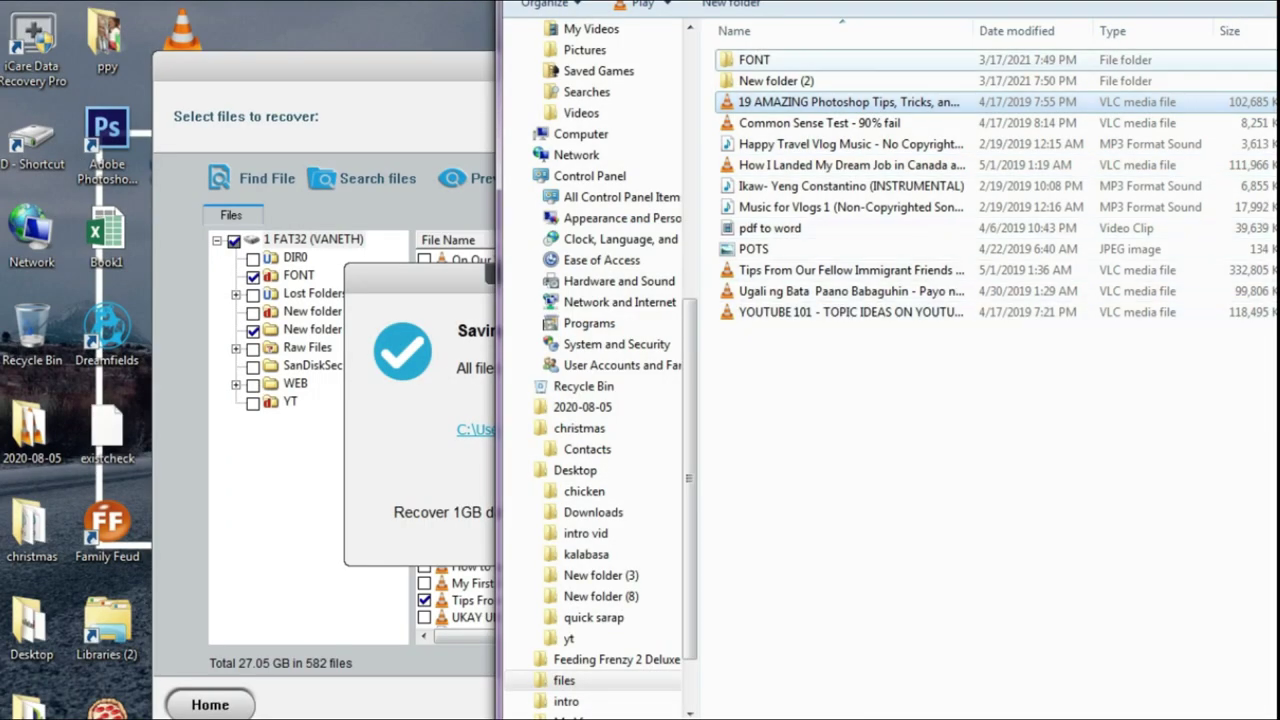
scroll(960, 380, down, 2)
scroll(960, 380, up, 2)
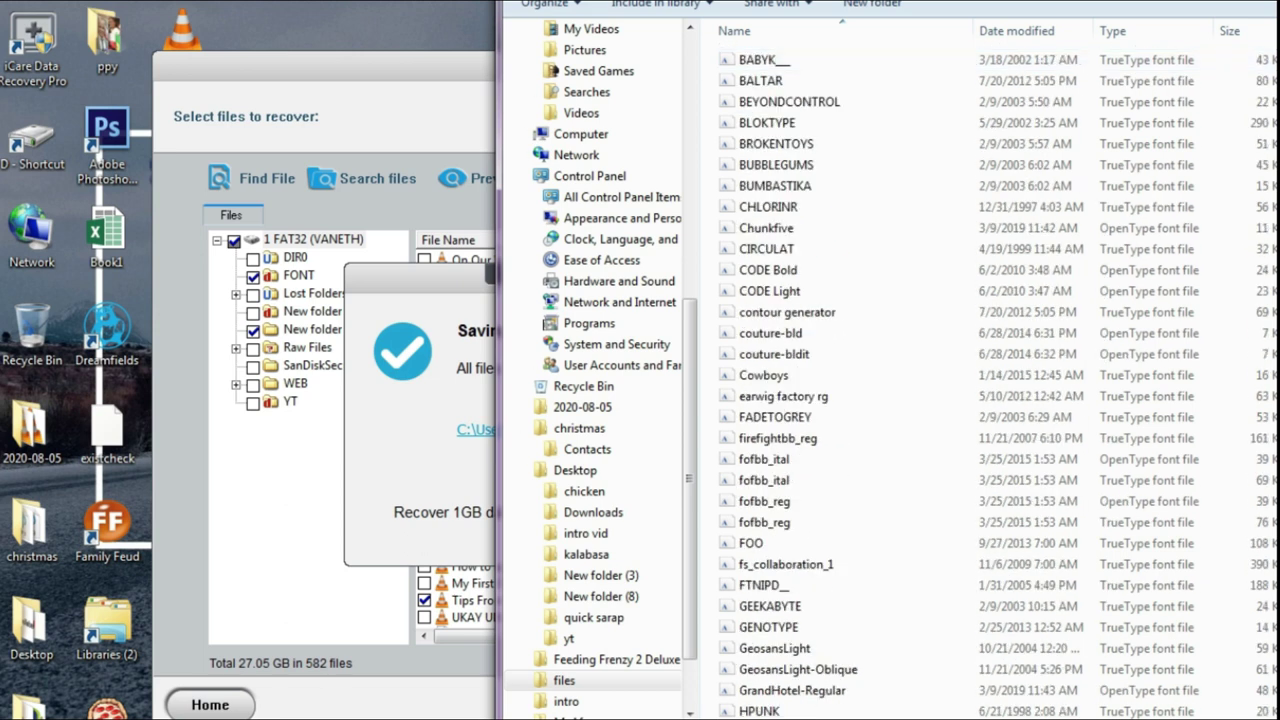
key(BackSpace)
double_click(776, 81)
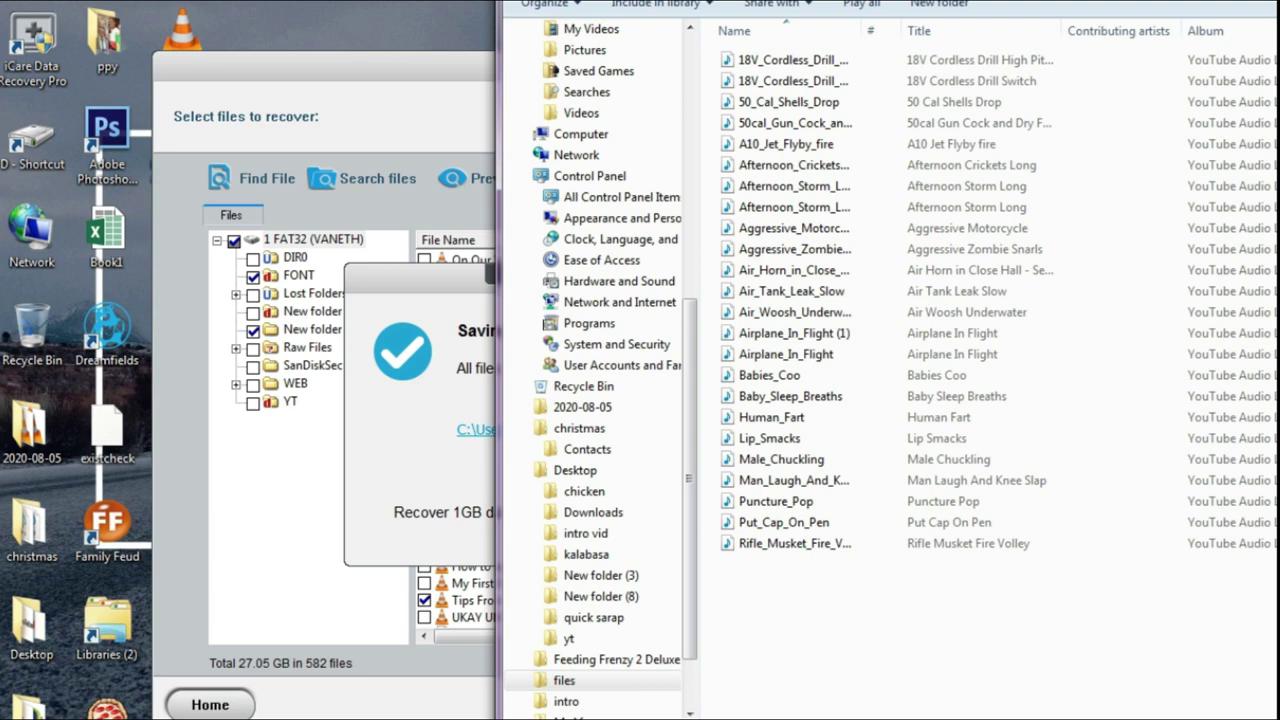
key(BackSpace)
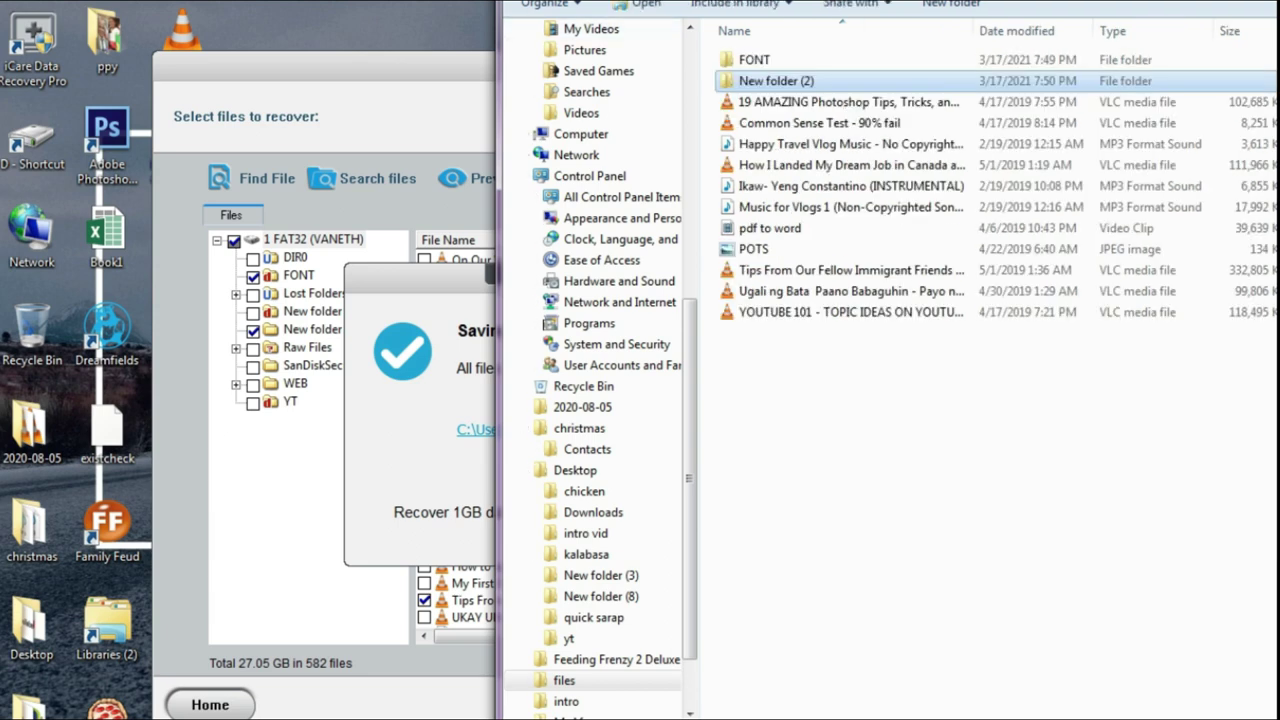